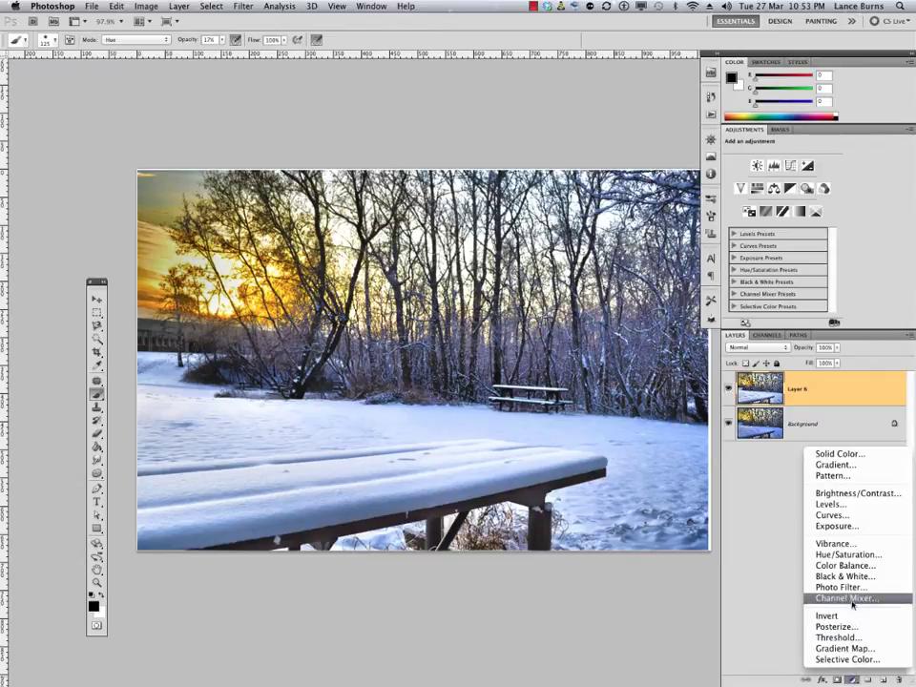
Add a Photo Filter adjustment layer with Warming Filter (85) at 100% density and invert its mask to black
left_click(845, 588)
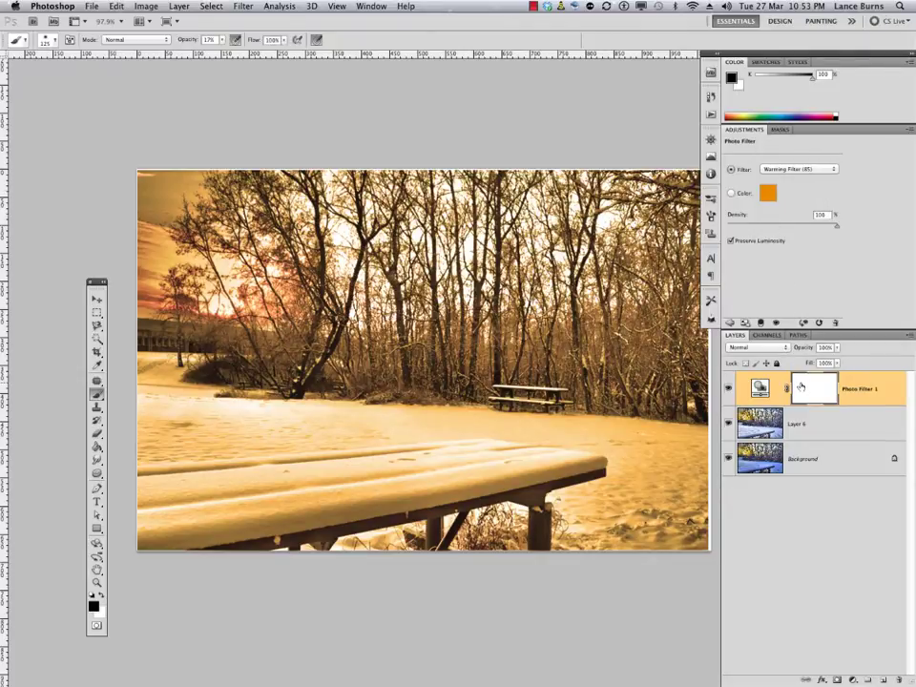
key("super+i")
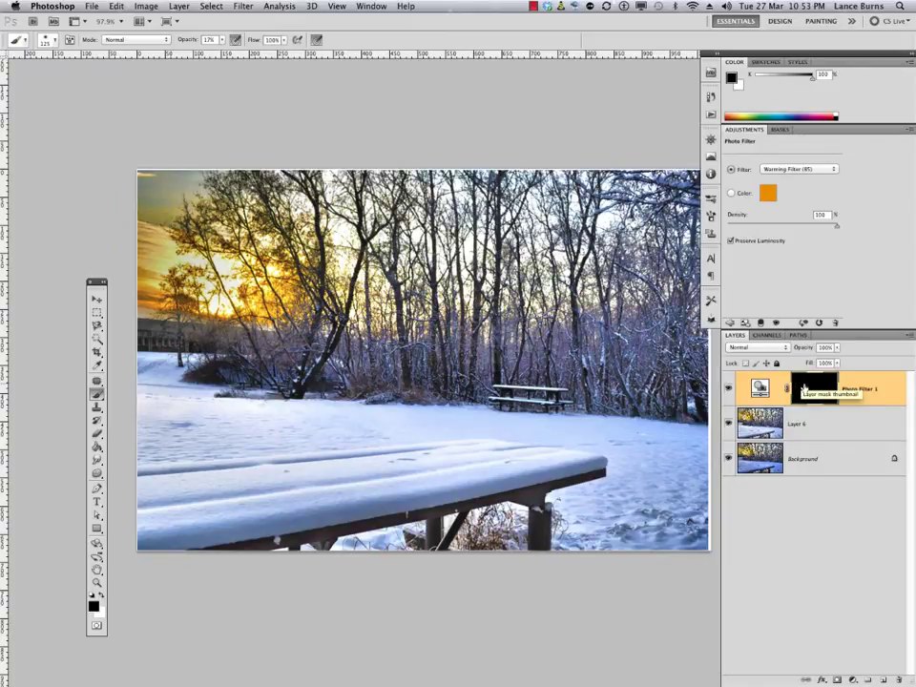
Paint the warming effect onto the snow through the mask with a white brush at 8% opacity
key("x")
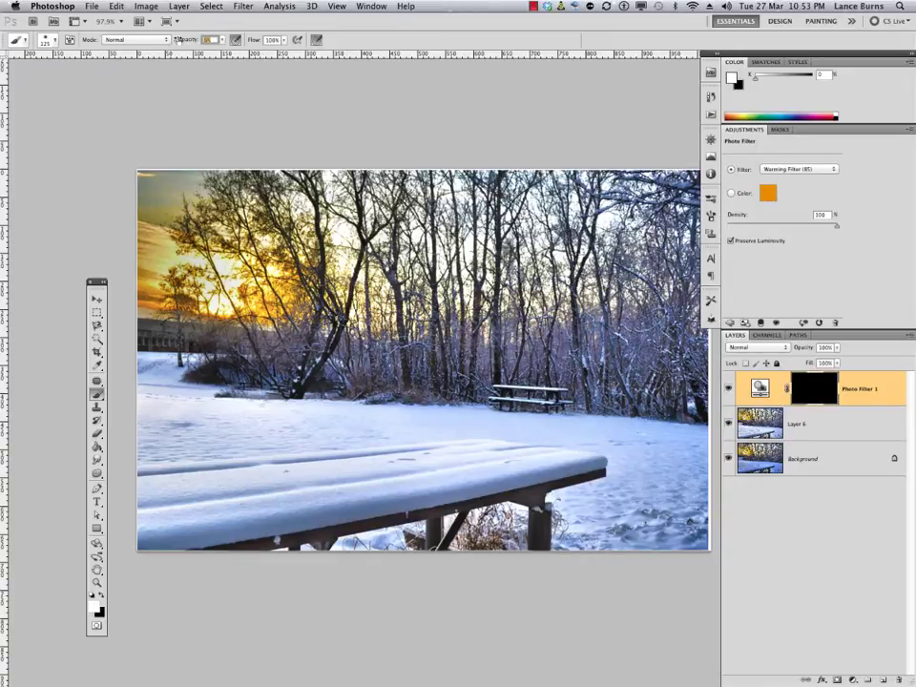
left_click_drag(179, 40, 180, 40)
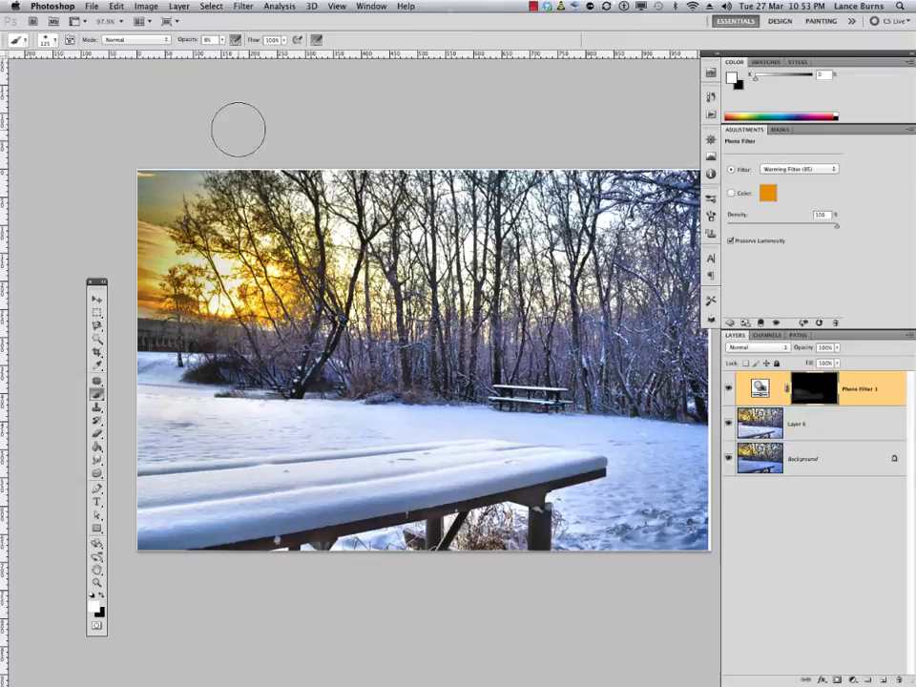
mouse_move(328, 409)
left_mouse_down()
mouse_move(242, 423)
mouse_move(299, 434)
mouse_move(196, 424)
mouse_move(141, 407)
mouse_move(317, 444)
mouse_move(345, 427)
mouse_move(333, 427)
left_mouse_up()
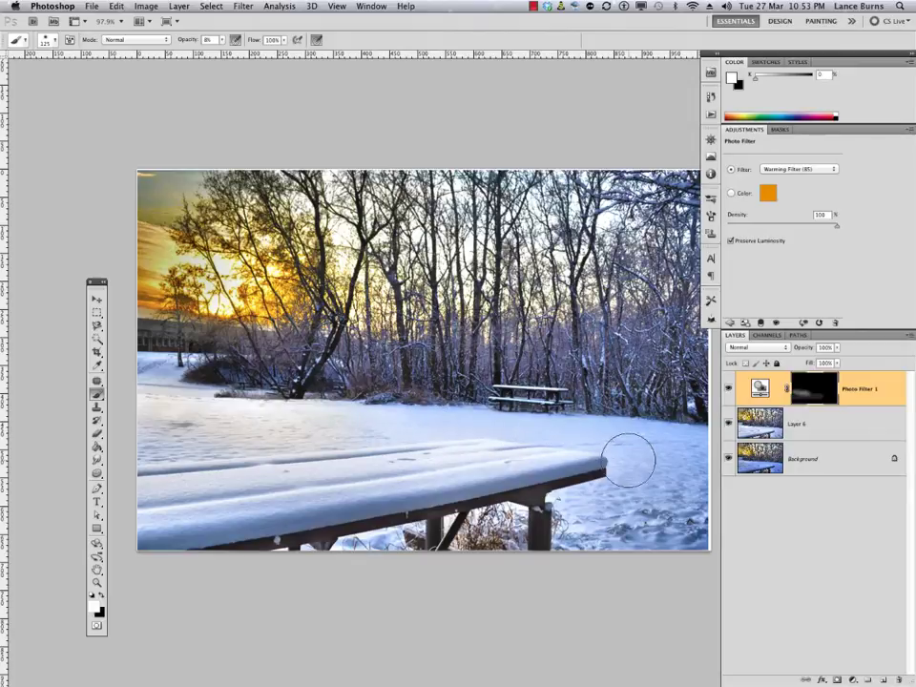
mouse_move(630, 462)
left_mouse_down()
mouse_move(610, 486)
mouse_move(694, 469)
mouse_move(596, 439)
mouse_move(343, 423)
left_mouse_up()
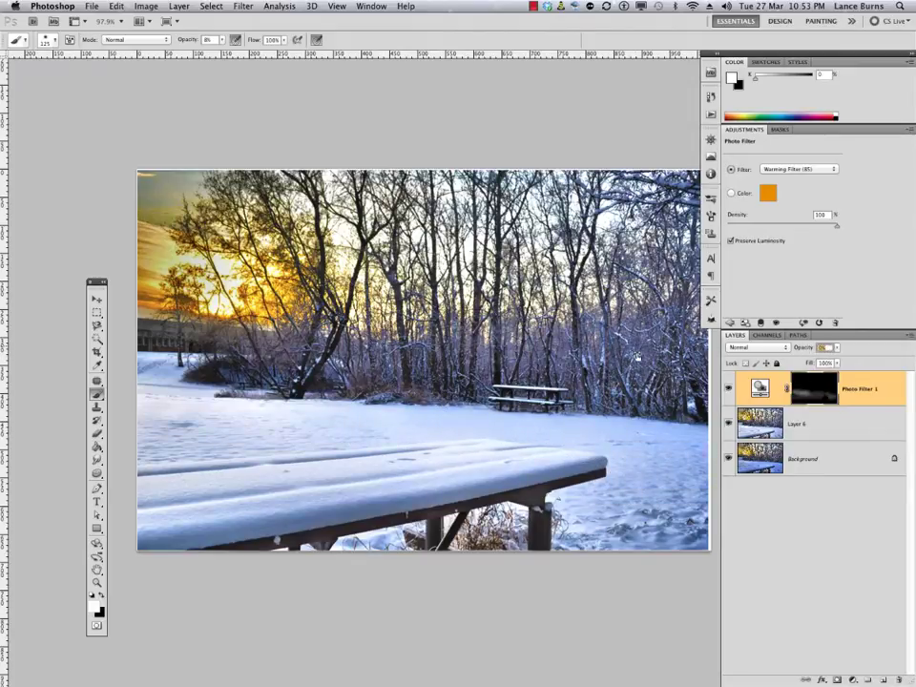
Compare the image with and without the photo filter and set its layer opacity to 73%
left_click_drag(639, 357, 653, 358)
type("98")
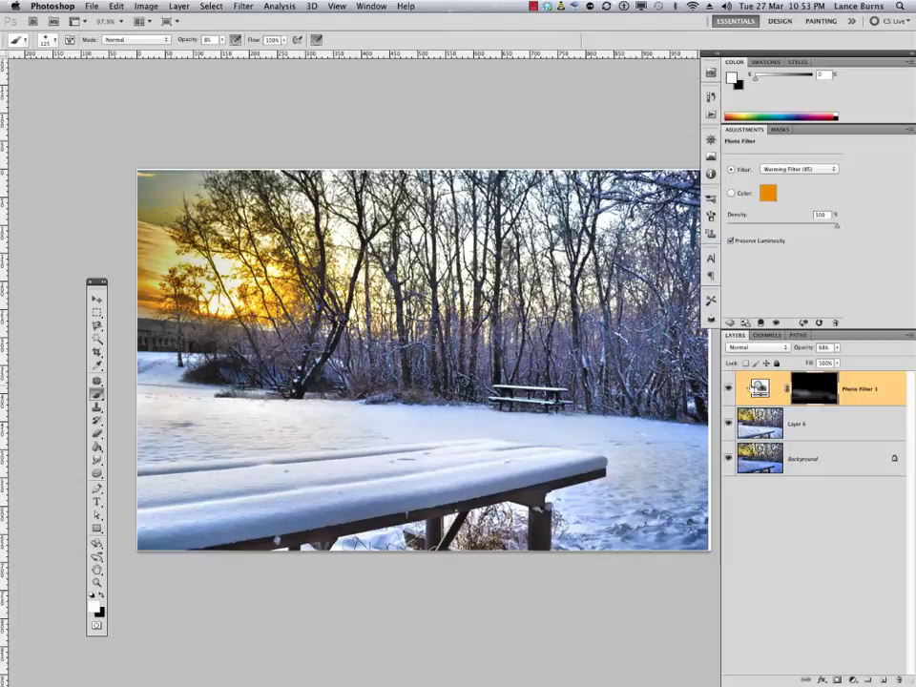
left_click(727, 389)
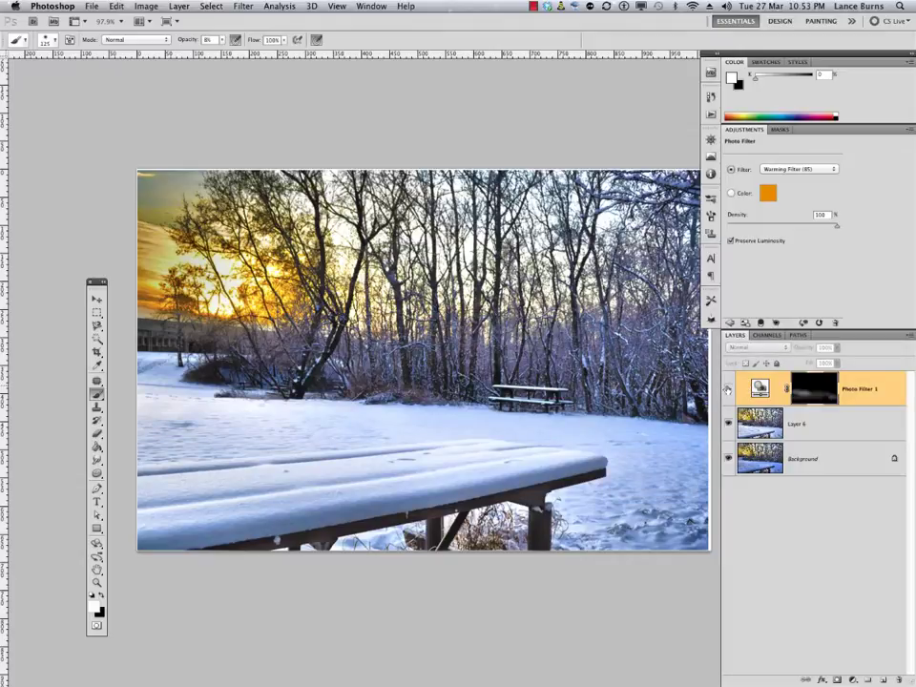
left_click(727, 389)
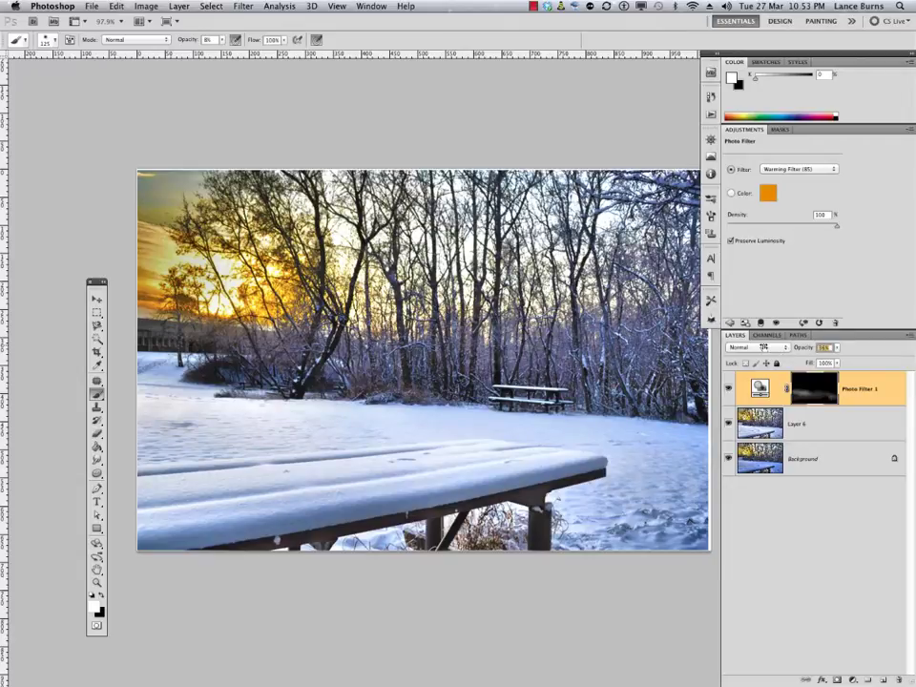
left_click_drag(786, 345, 787, 345)
Merge the photo filter layer into Layer 6 and toggle Layer 6's visibility to compare it with the Background
right_click(805, 391)
left_click(843, 458)
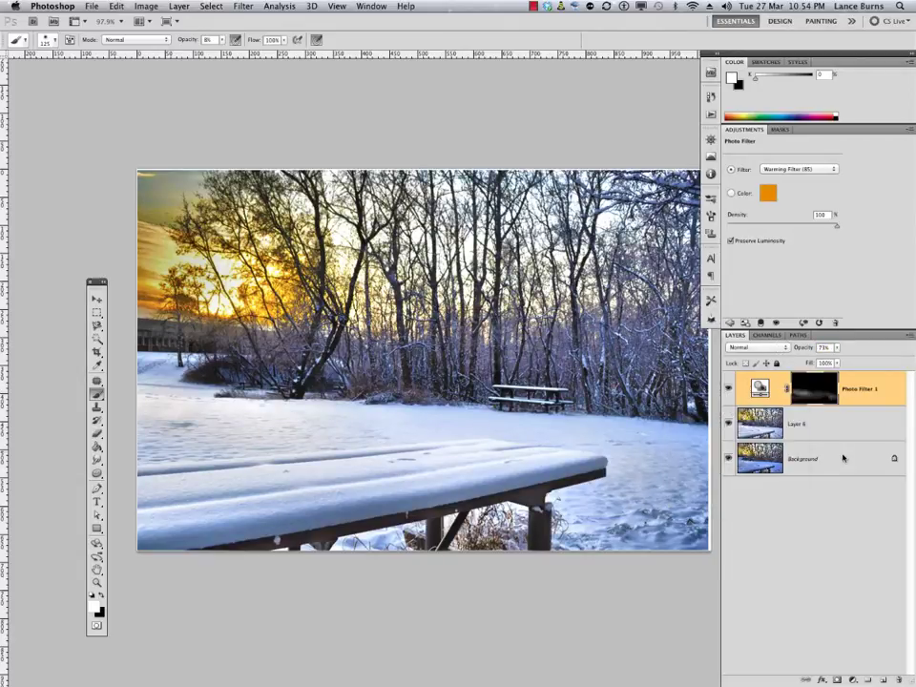
left_click(760, 389)
key("Delete")
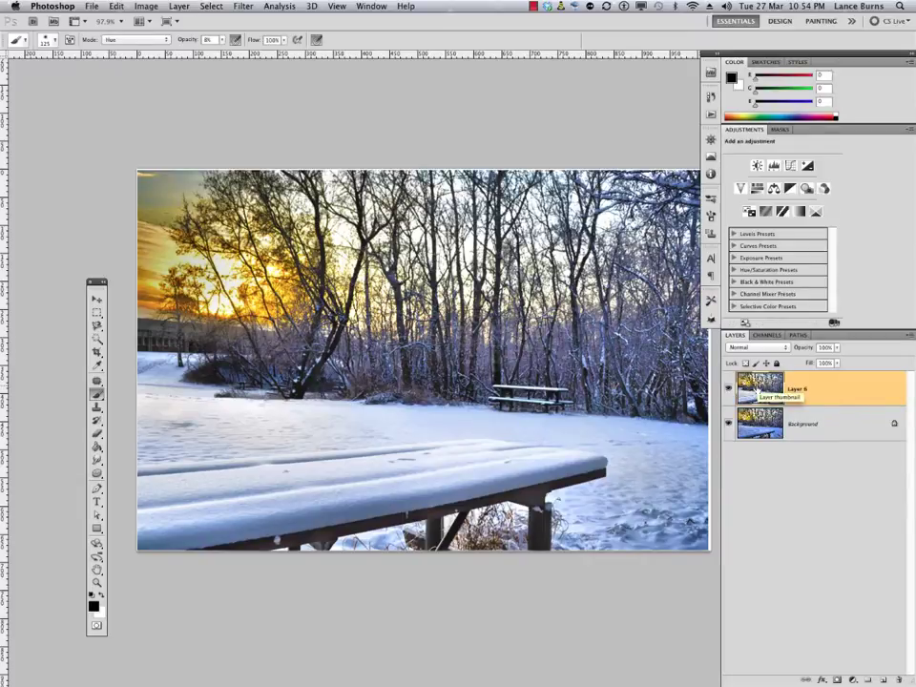
left_click(728, 388)
left_click(728, 388)
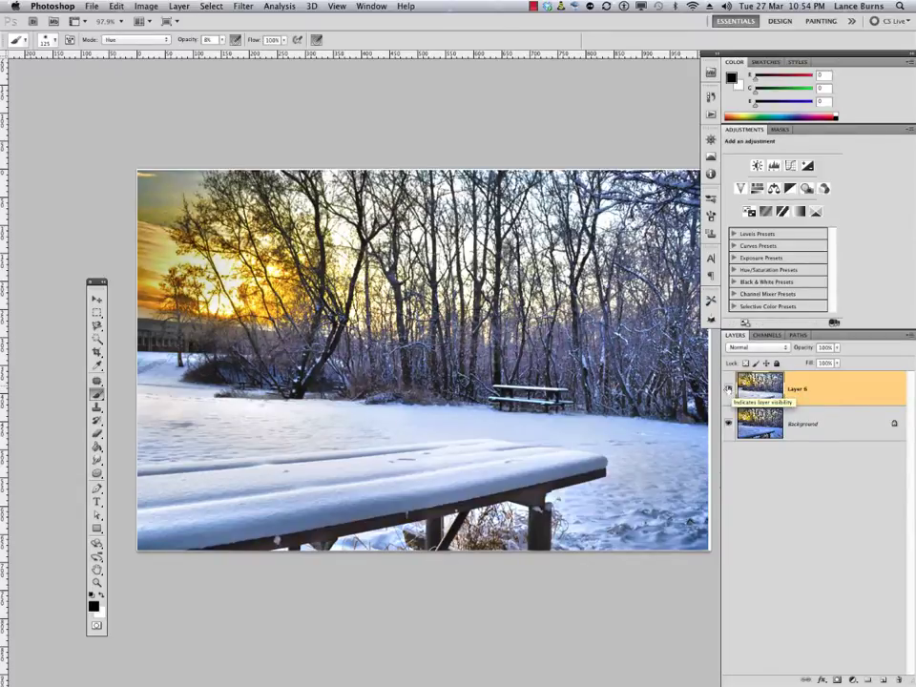
left_click(728, 389)
left_click(728, 389)
left_click(728, 389)
left_click(728, 388)
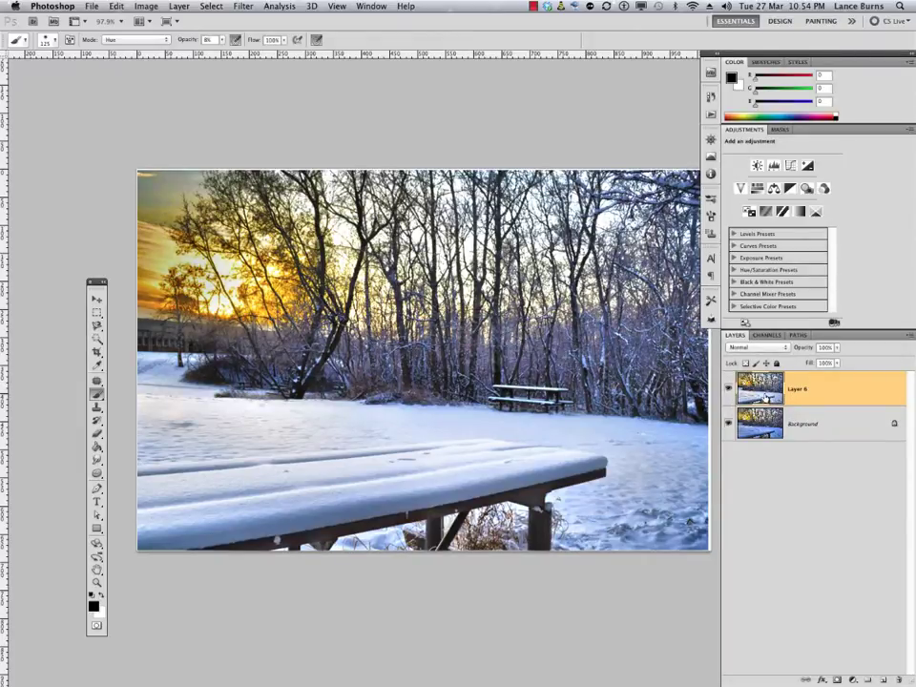
Duplicate Layer 6 and apply Shadows/Highlights with shadows amount 89%, tonal width 28%, radius 80 px, and highlights amount 52%
key("super+j")
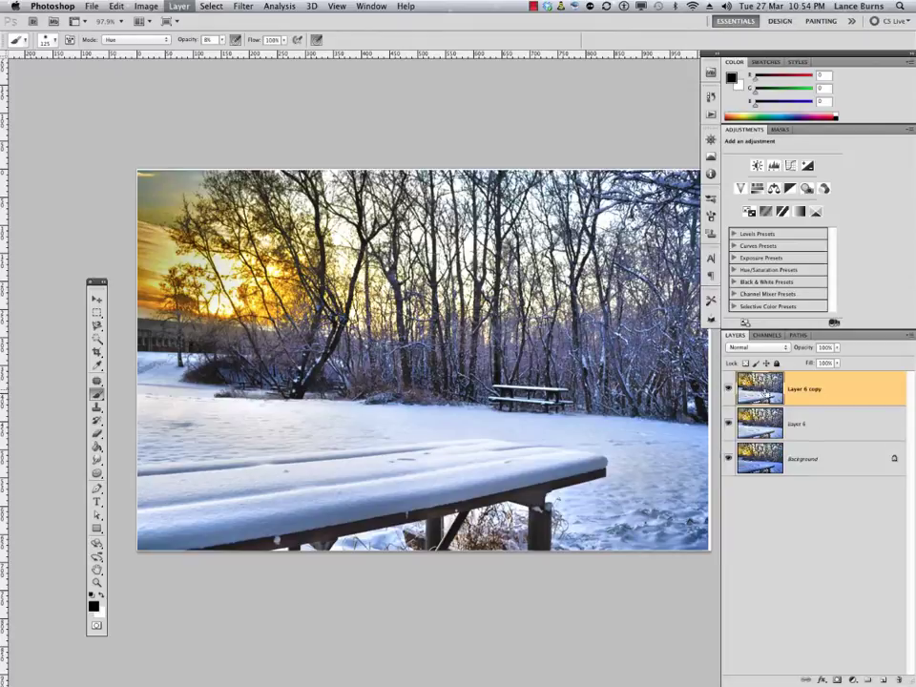
left_click(145, 6)
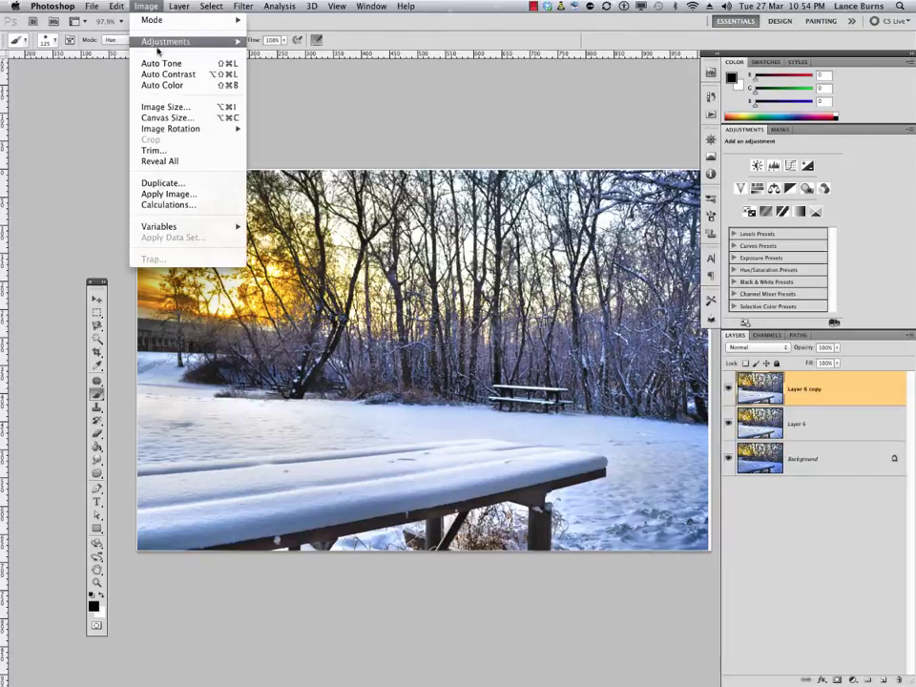
mouse_move(119, 41)
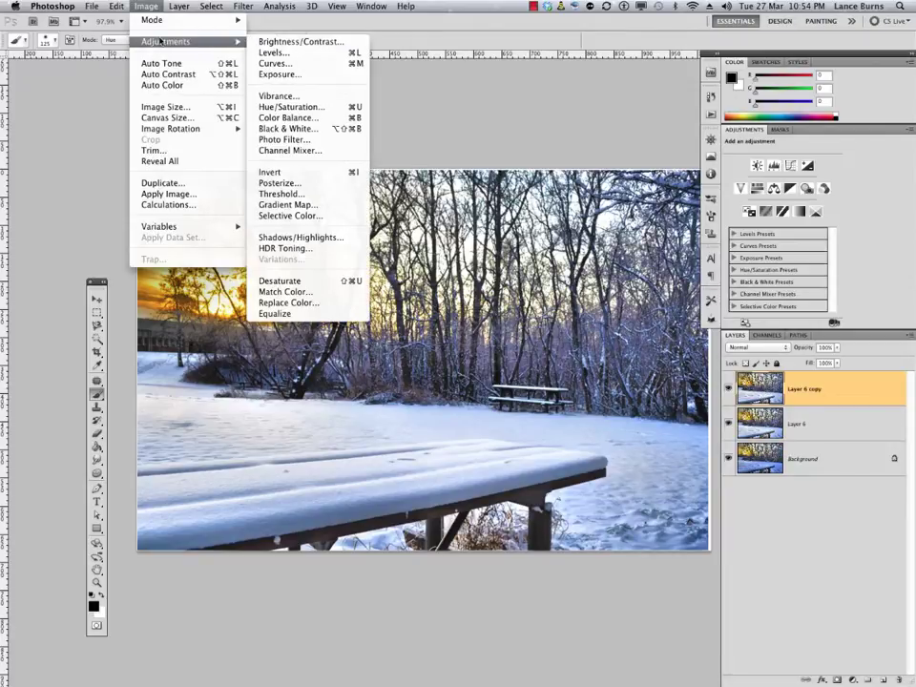
left_click(330, 238)
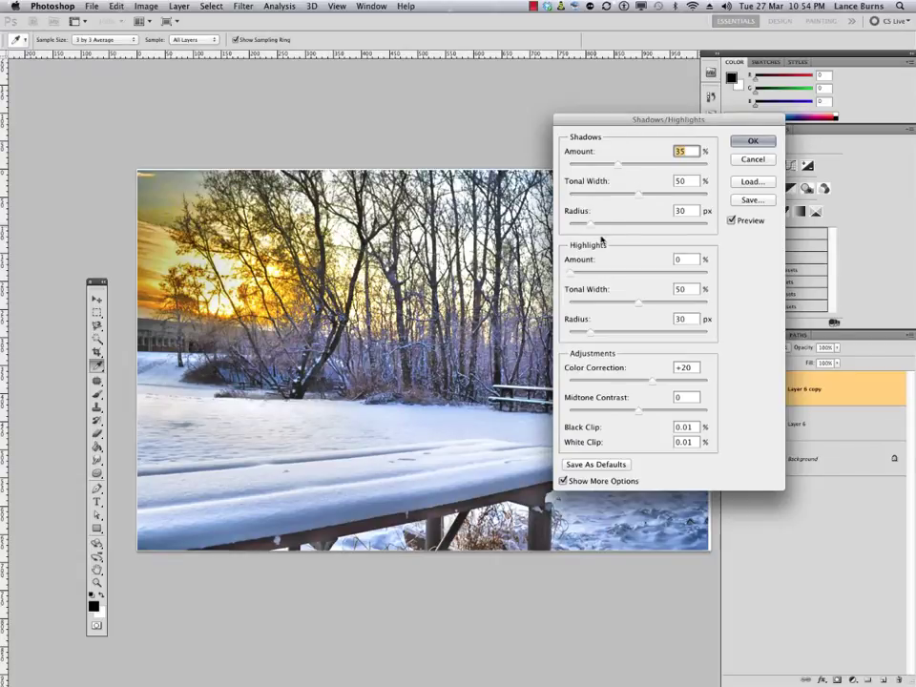
left_click_drag(615, 163, 694, 175)
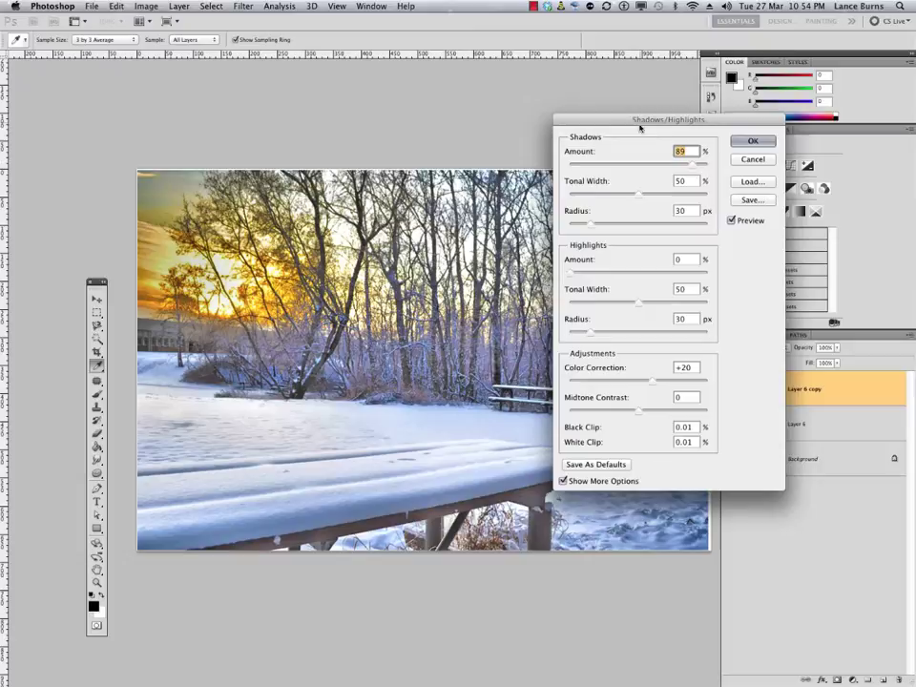
left_click_drag(668, 120, 776, 122)
left_click_drag(742, 195, 732, 233)
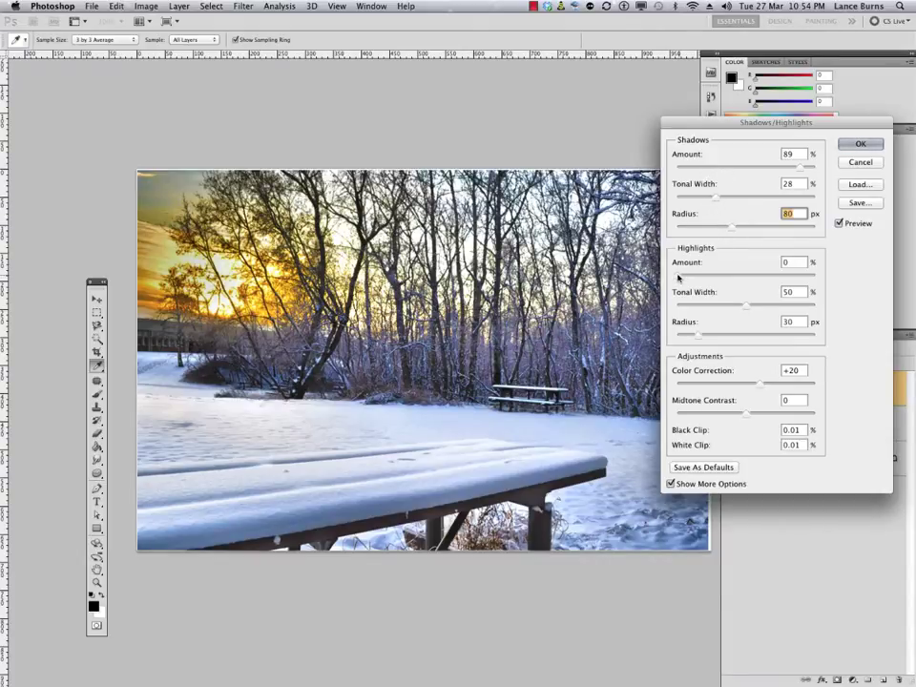
left_click_drag(679, 277, 749, 280)
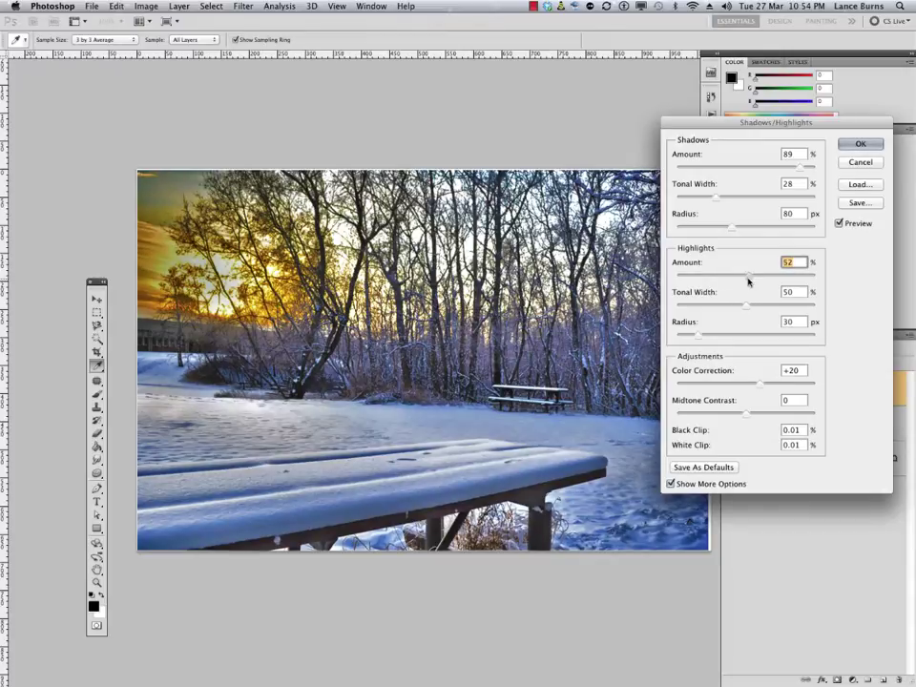
left_click(845, 145)
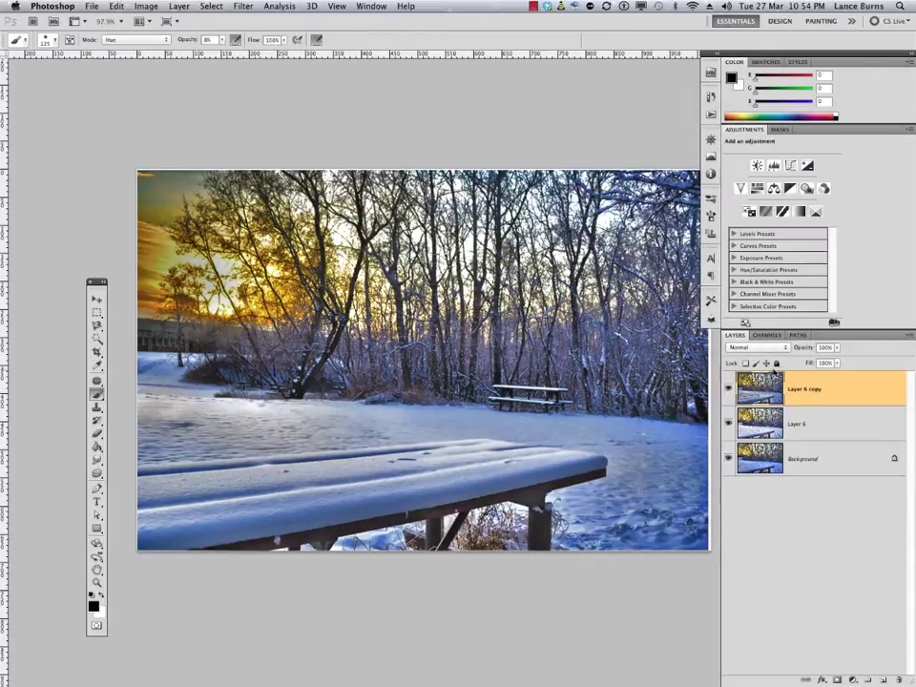
Toggle the visibility of Layer 6 copy repeatedly to examine the effect of the Shadows/Highlights adjustment
left_click(728, 389)
left_click(728, 389)
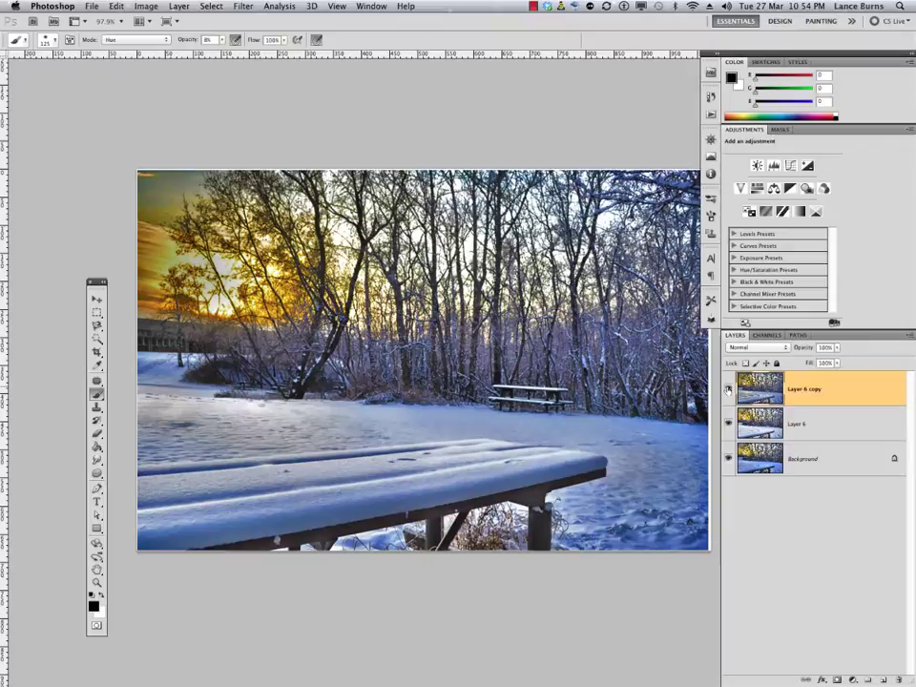
left_click(728, 389)
left_click(728, 389)
left_click(728, 389)
left_click(728, 389)
left_click(728, 388)
left_click(728, 388)
left_click(728, 389)
left_click(728, 389)
left_click(728, 388)
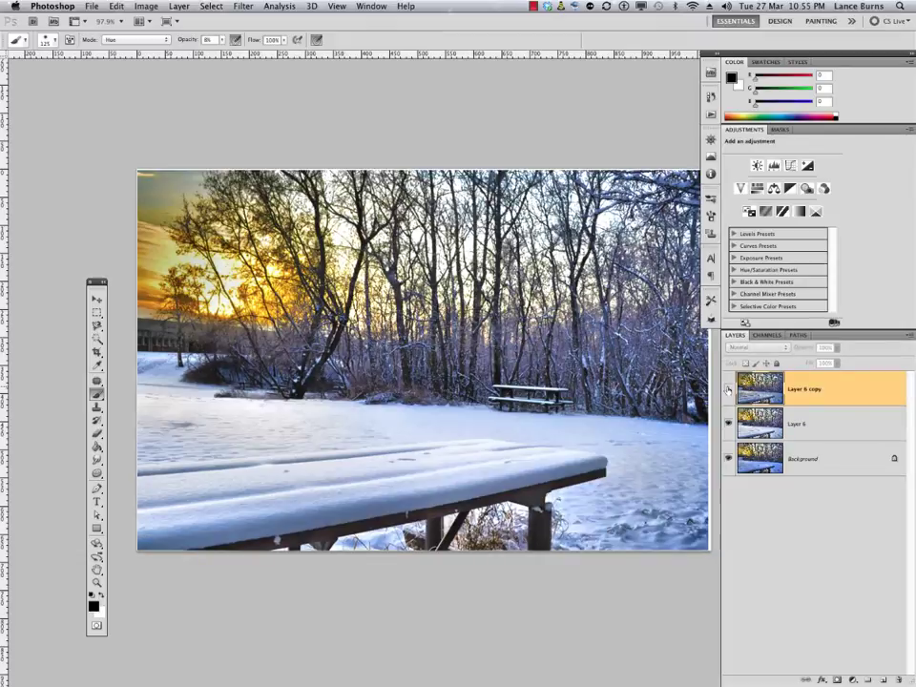
left_click(729, 388)
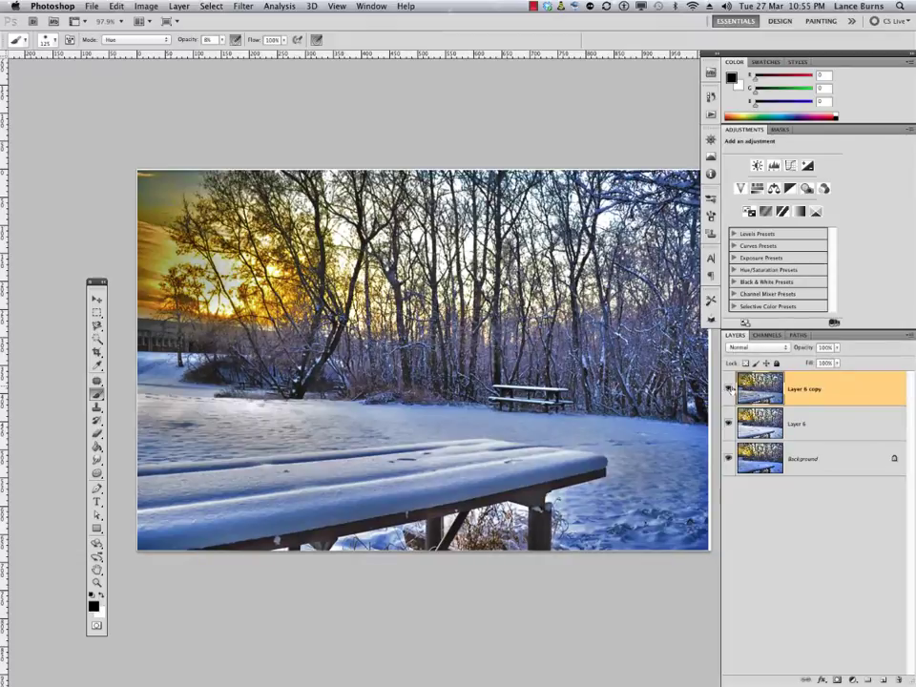
Give Layer 6 copy a black mask and reveal its effect over the table and nearby snow with a 200 px white brush at 20% opacity
left_click(837, 679)
key("super+i")
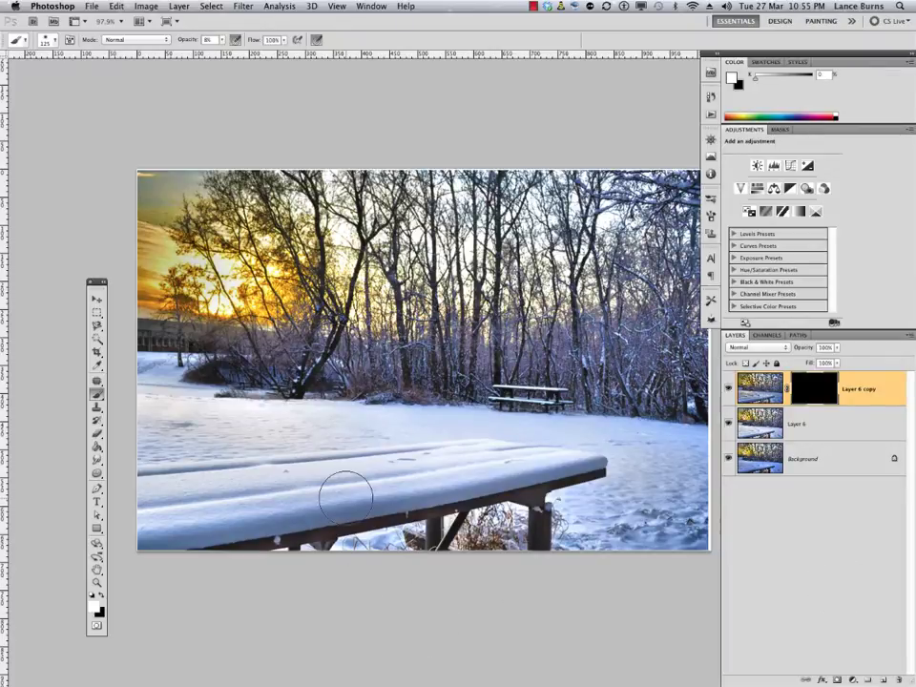
key("bracketright")
key("bracketright")
key("bracketright")
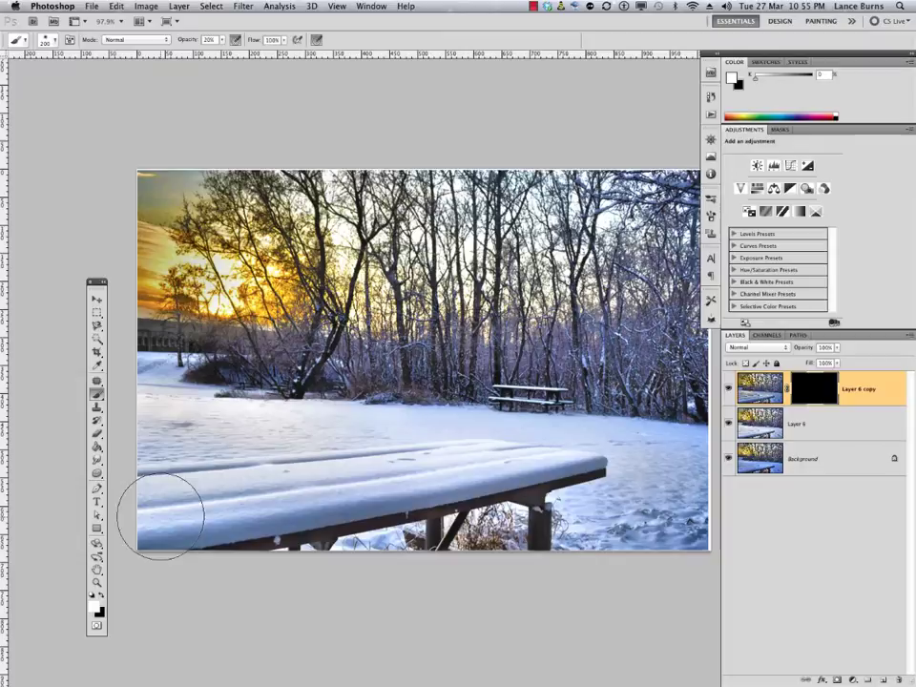
mouse_move(167, 513)
left_mouse_down()
mouse_move(195, 505)
mouse_move(455, 488)
mouse_move(542, 467)
mouse_move(470, 462)
mouse_move(177, 511)
mouse_move(111, 512)
mouse_move(193, 490)
mouse_move(211, 451)
mouse_move(162, 415)
mouse_move(228, 423)
mouse_move(298, 414)
mouse_move(345, 425)
mouse_move(113, 403)
mouse_move(146, 419)
mouse_move(286, 436)
left_mouse_up()
Reduce the brush to 100 px and paint the mask over the snow beyond and below the table
key("bracketleft")
key("bracketleft")
key("bracketleft")
key("bracketleft")
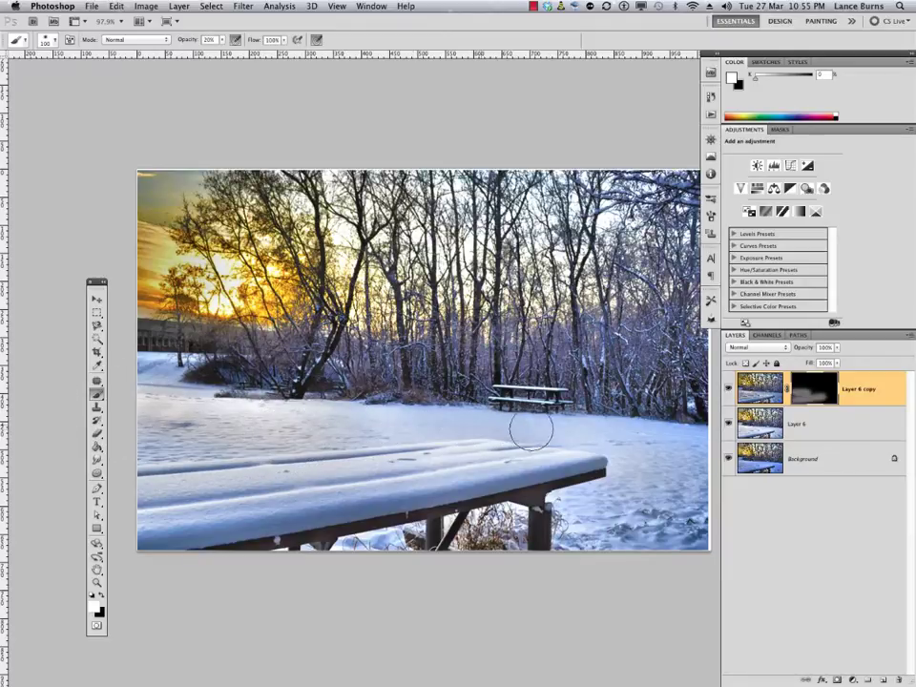
mouse_move(563, 432)
left_mouse_down()
mouse_move(691, 445)
mouse_move(304, 417)
mouse_move(586, 436)
mouse_move(619, 455)
mouse_move(620, 485)
mouse_move(577, 511)
mouse_move(573, 550)
mouse_move(596, 485)
mouse_move(616, 499)
mouse_move(634, 557)
mouse_move(665, 529)
mouse_move(688, 461)
mouse_move(695, 475)
mouse_move(648, 523)
mouse_move(591, 534)
mouse_move(553, 557)
mouse_move(540, 546)
mouse_move(345, 544)
left_mouse_up()
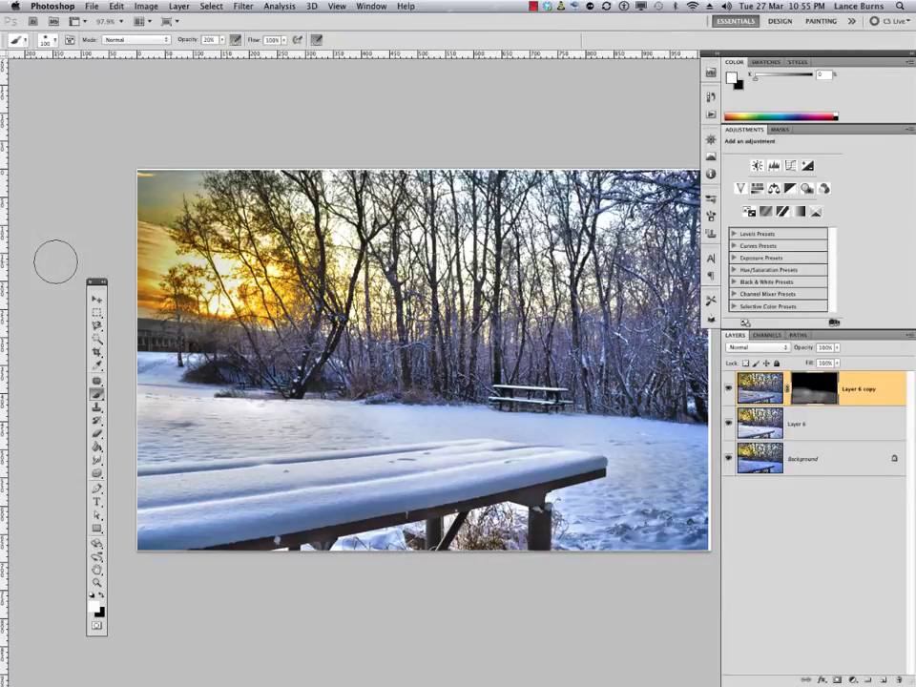
Enlarge the mask brush to 250 px and toggle Layer 6 copy's visibility to compare the masked effect
key("bracketright")
key("bracketright")
key("bracketright")
key("bracketright")
key("bracketright")
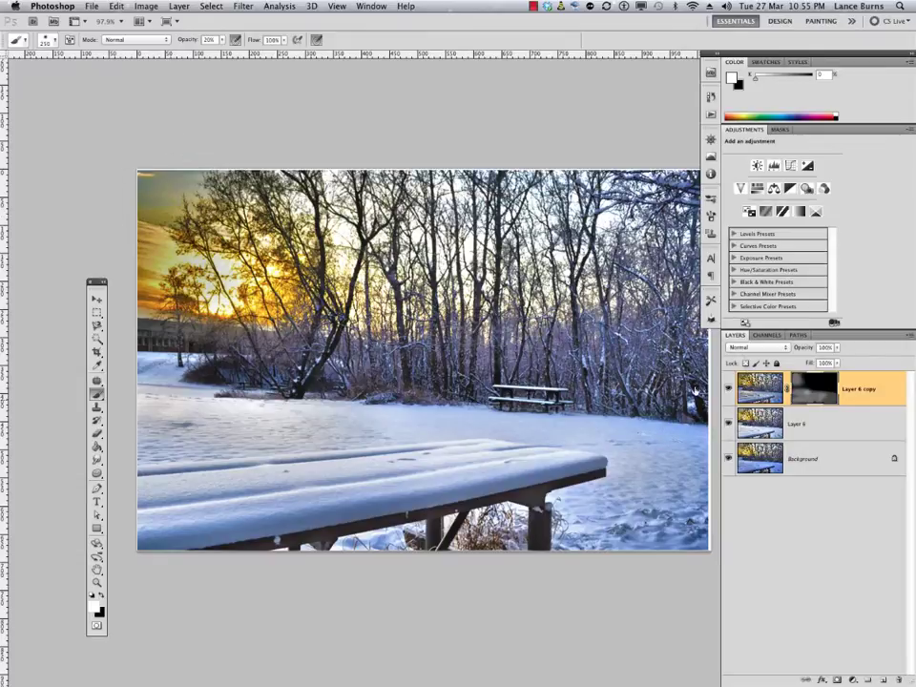
left_click(729, 389)
left_click(728, 390)
left_click(728, 390)
left_click(729, 389)
left_click(728, 390)
left_click(728, 389)
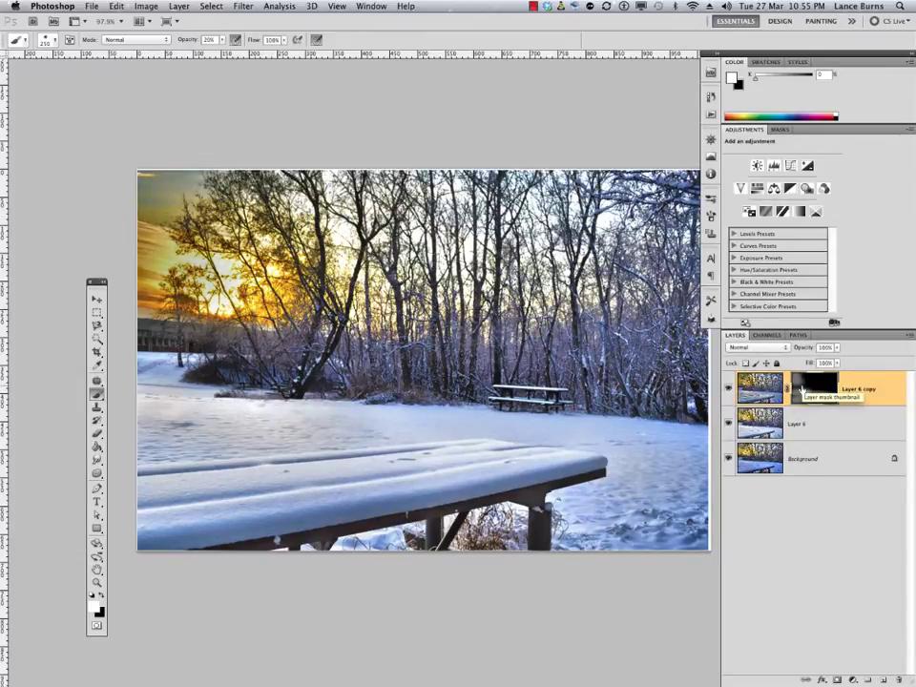
Resize the brush to 100 px and paint white on the mask across the snowfield to the footprints beside the table
key("bracketleft")
key("bracketleft")
key("bracketleft")
key("bracketleft")
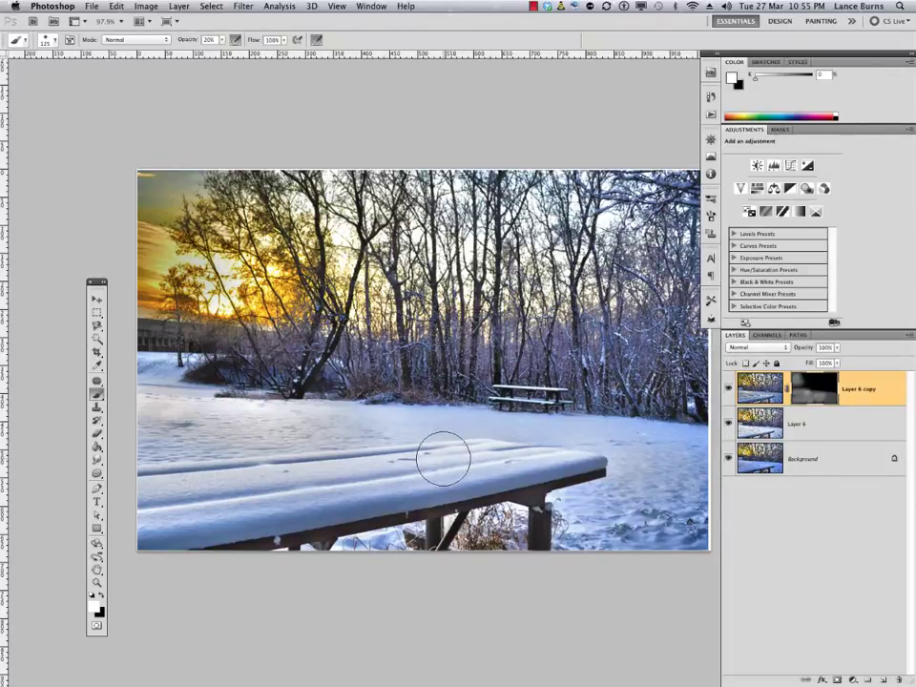
key("bracketleft")
key("bracketleft")
key("bracketleft")
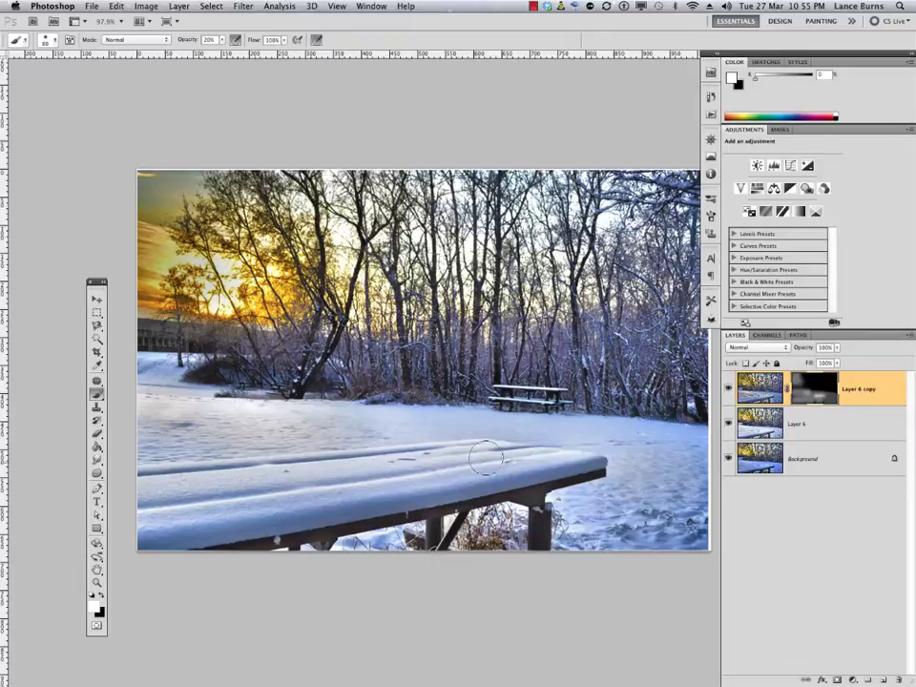
key("bracketright")
key("bracketright")
mouse_move(143, 401)
left_mouse_down()
mouse_move(334, 436)
mouse_move(381, 435)
mouse_move(351, 424)
mouse_move(164, 417)
mouse_move(147, 423)
mouse_move(149, 443)
mouse_move(190, 444)
mouse_move(135, 452)
mouse_move(160, 439)
mouse_move(126, 438)
mouse_move(465, 454)
mouse_move(391, 433)
mouse_move(466, 426)
mouse_move(358, 419)
mouse_move(561, 438)
mouse_move(499, 428)
mouse_move(651, 466)
mouse_move(620, 456)
mouse_move(622, 480)
mouse_move(570, 506)
mouse_move(584, 511)
mouse_move(701, 502)
left_mouse_up()
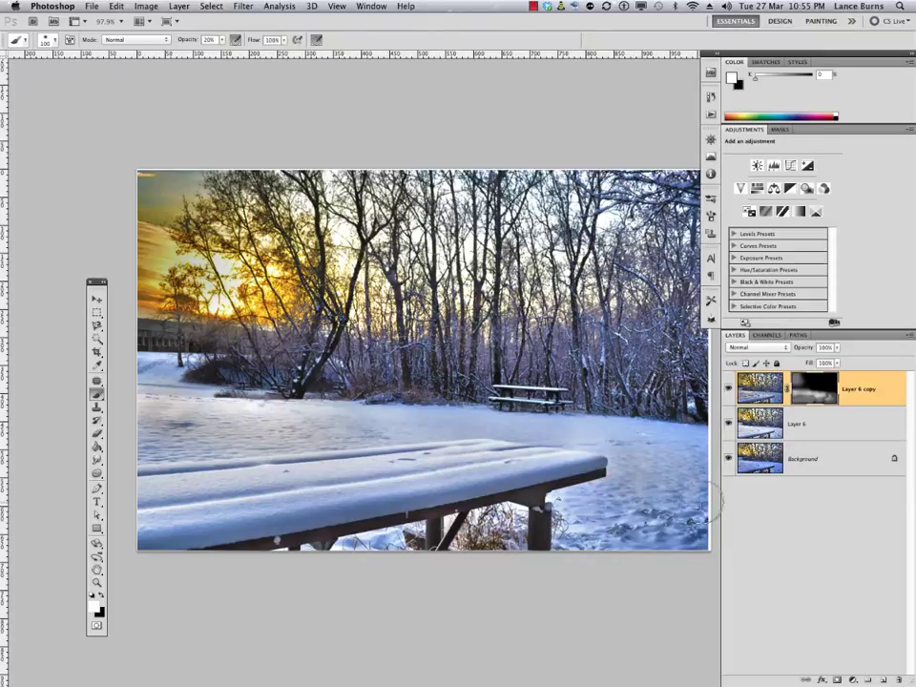
Toggle Layer 6 copy's visibility to compare the snow with and without the painted adjustment
left_click(729, 389)
left_click(728, 390)
left_click(729, 390)
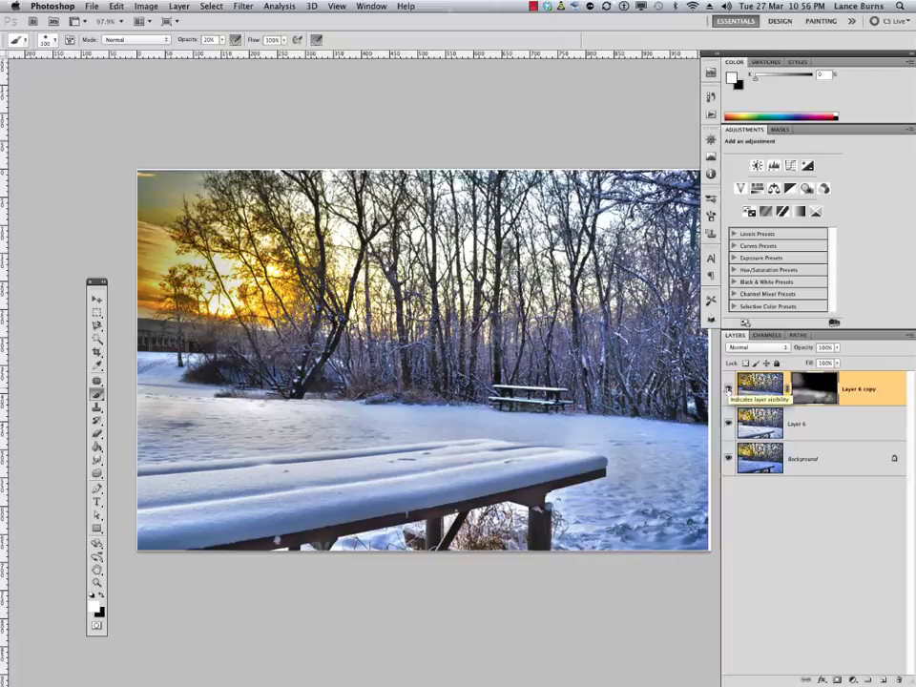
left_click(729, 390)
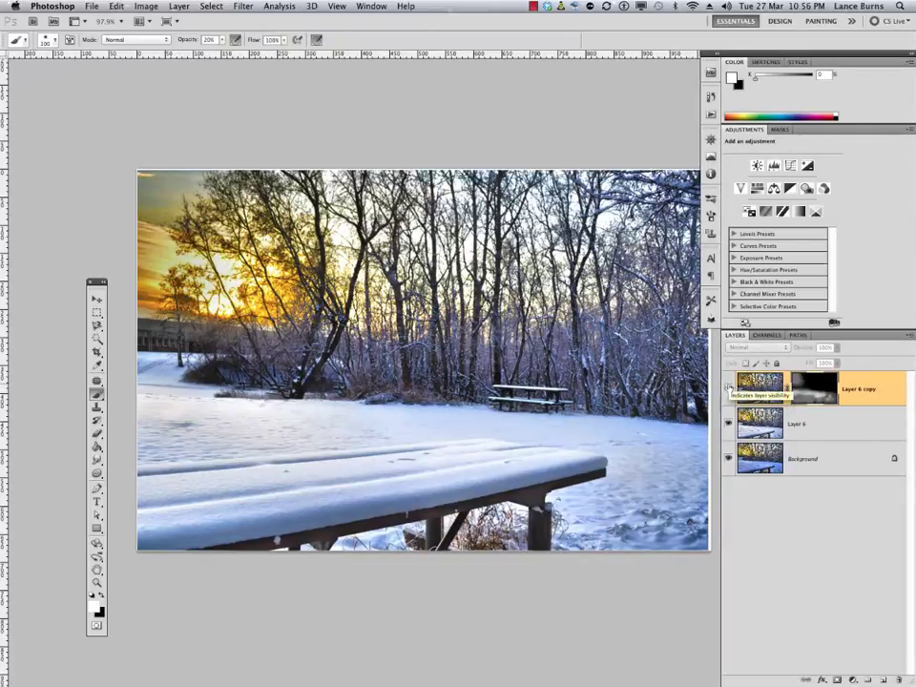
Compare the snow with Layer 6 copy hidden and shown, and apply its layer mask
left_click(729, 389)
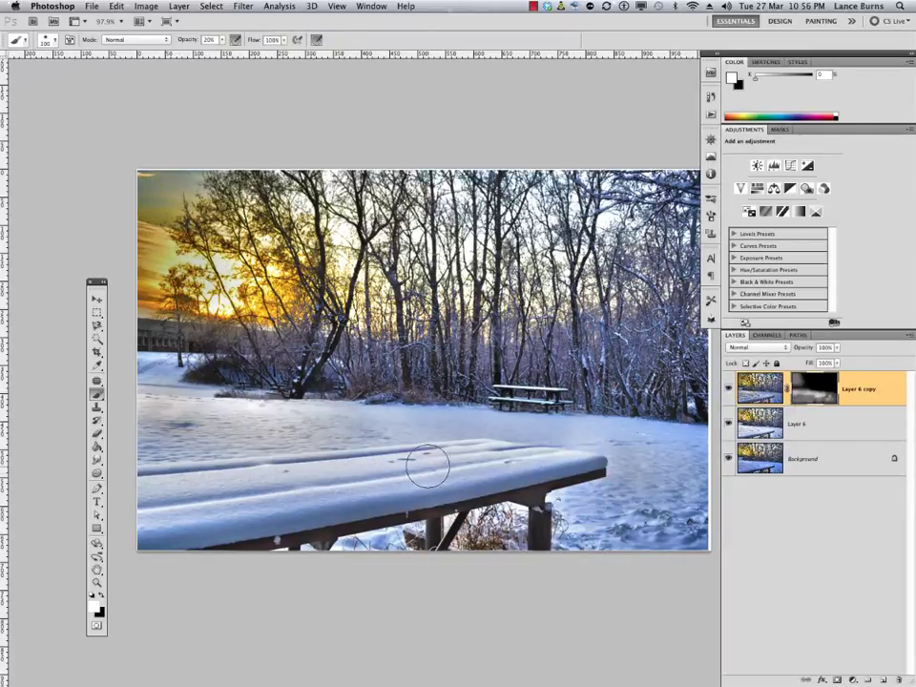
left_click(729, 390)
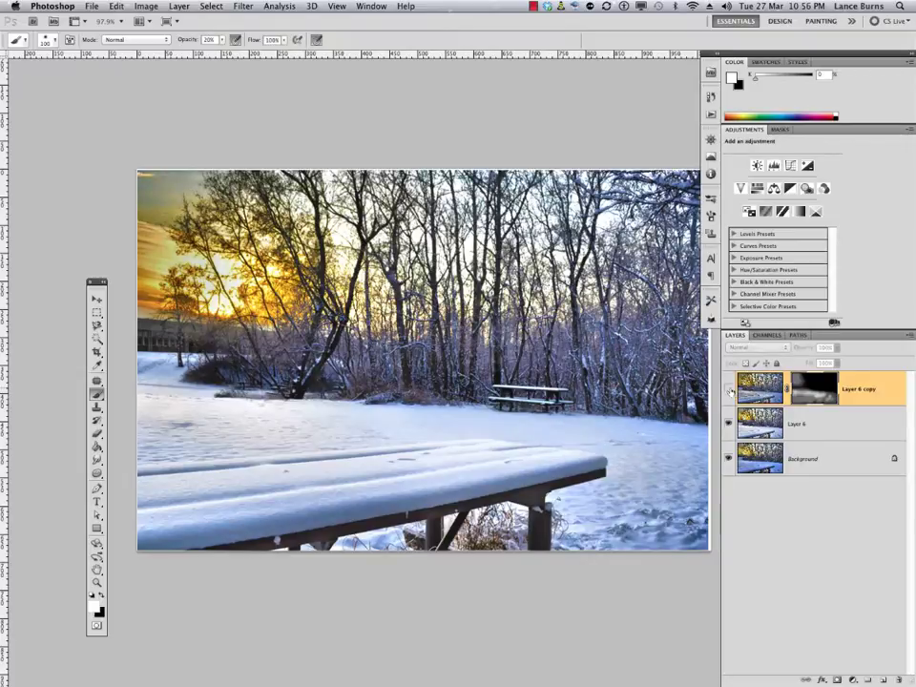
left_click(729, 390)
right_click(791, 399)
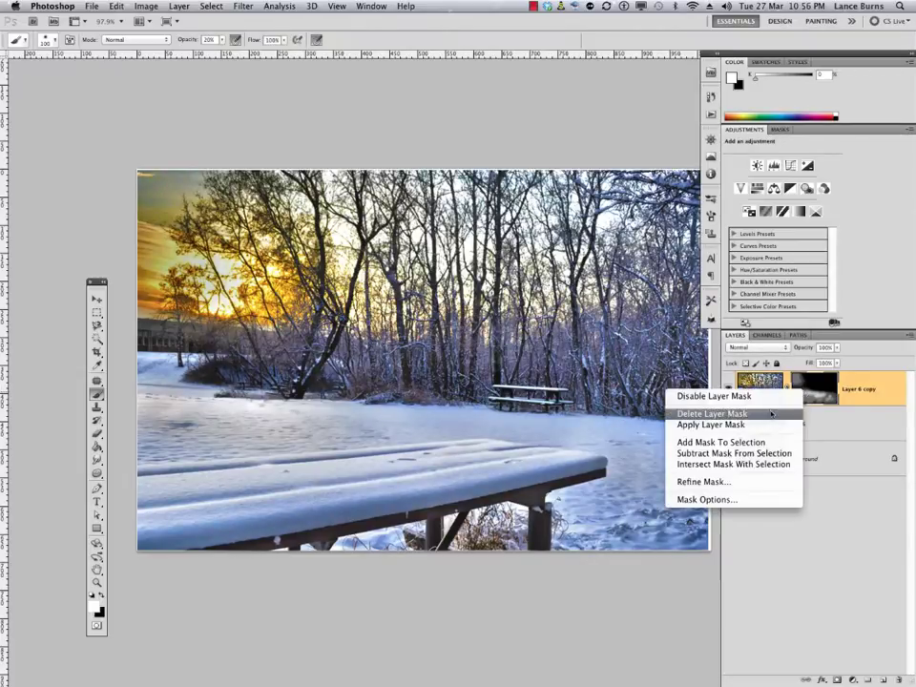
key("Escape")
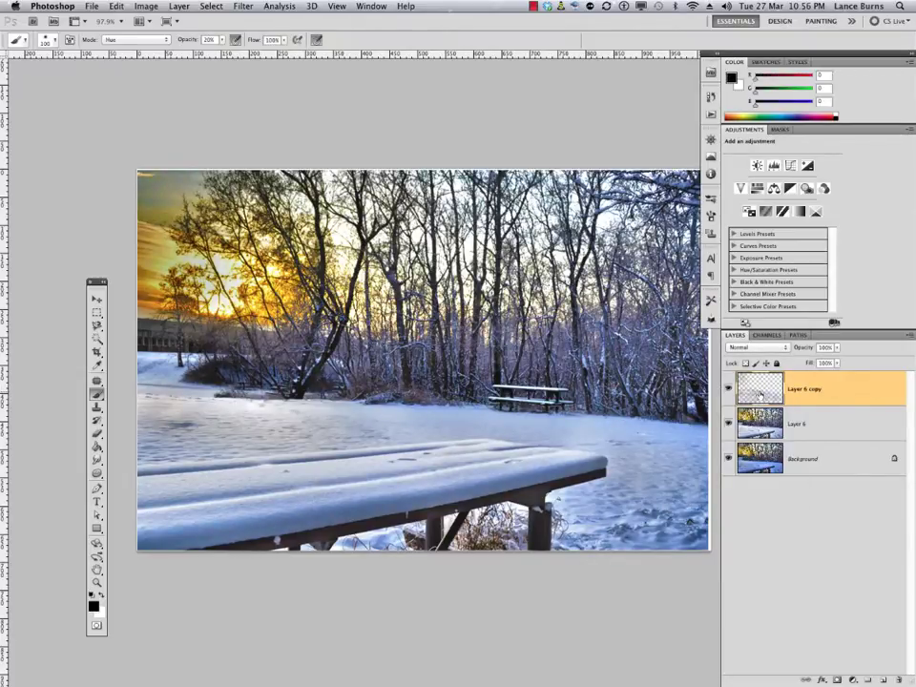
Stamp all visible layers into a new merged layer and delete Layer 6 copy and Layer 6
mouse_move(731, 425)
left_mouse_down()
mouse_move(731, 458)
mouse_move(727, 439)
left_mouse_up()
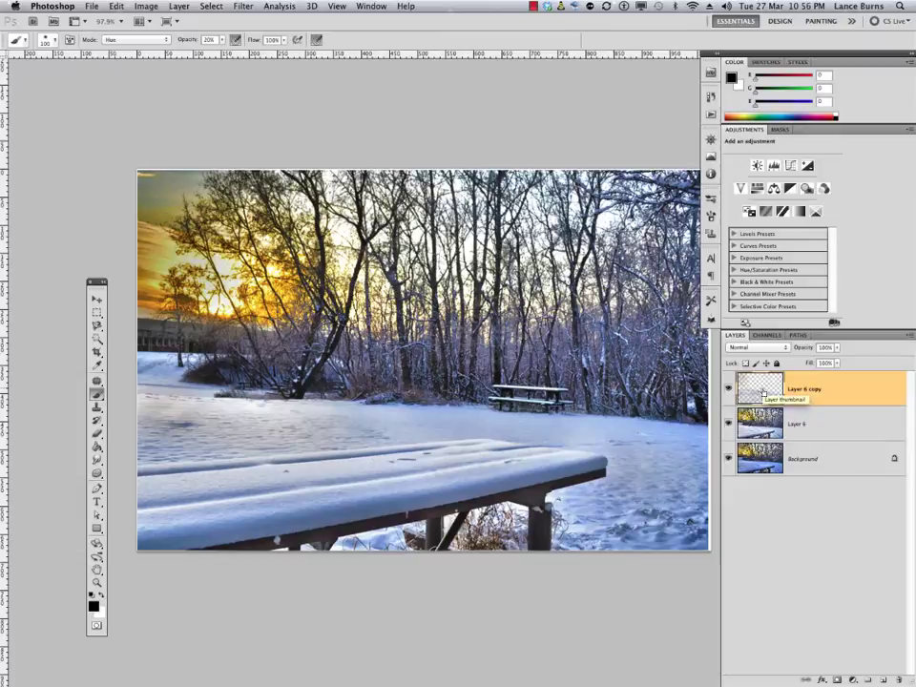
key("super+alt+shift+e")
left_click(760, 425)
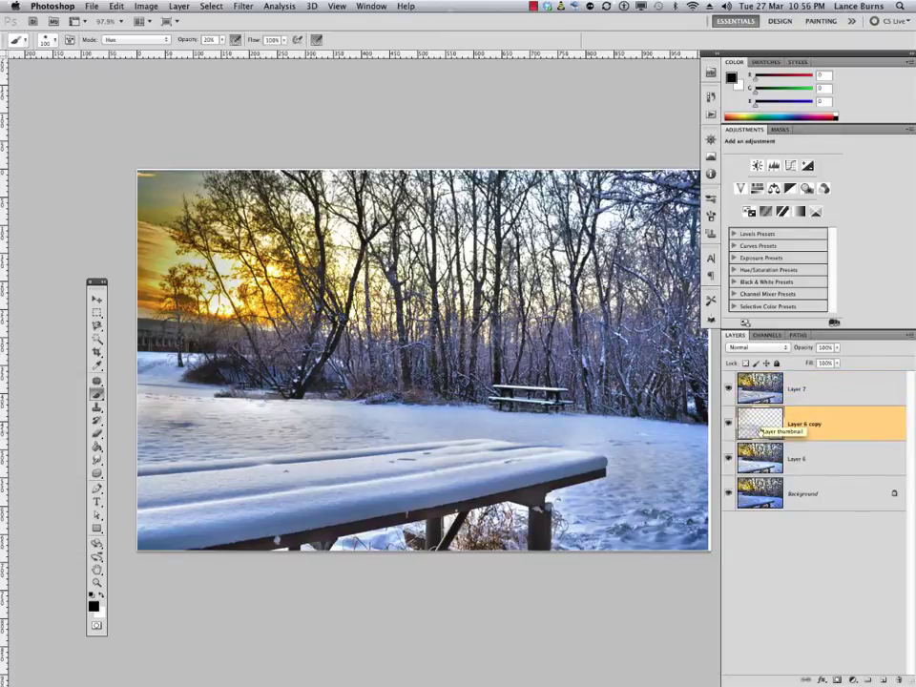
left_click(761, 459, "shift")
key("Delete")
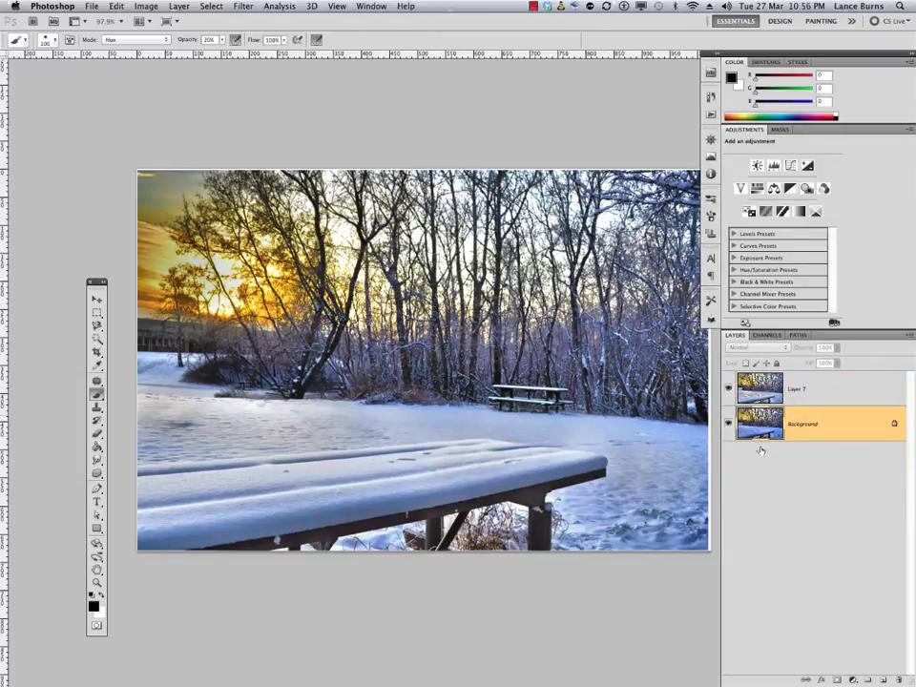
Toggle the merged layer's visibility to compare the enhanced photo with the Background
left_click(729, 389)
left_click(728, 390)
left_click(728, 389)
left_click(728, 389)
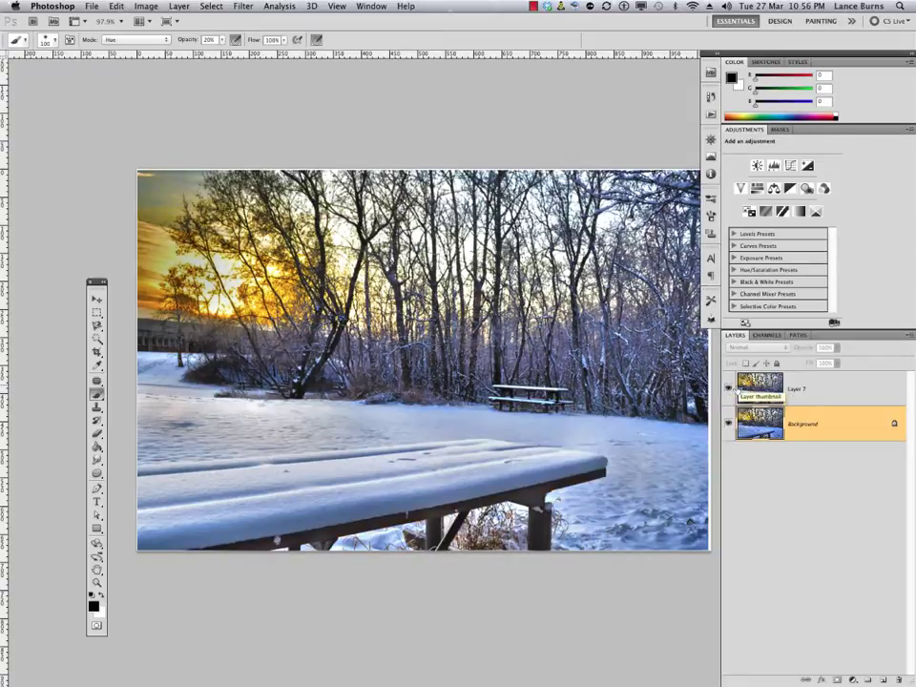
Select Layer 7 and crop thin strips off the photo's right, bottom and top edges
left_click(749, 389)
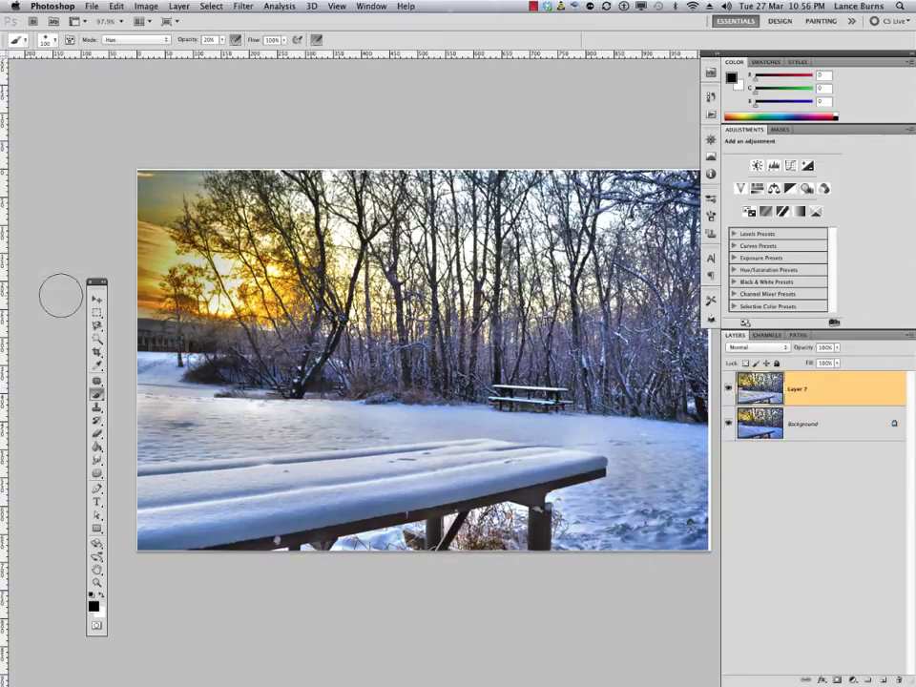
left_click(96, 352)
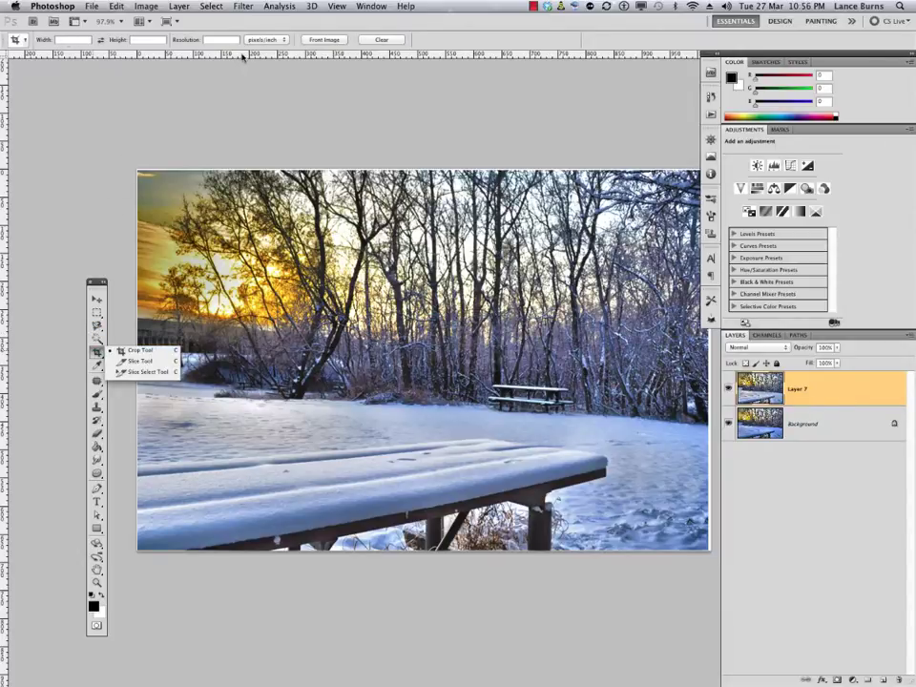
left_click_drag(137, 171, 742, 592)
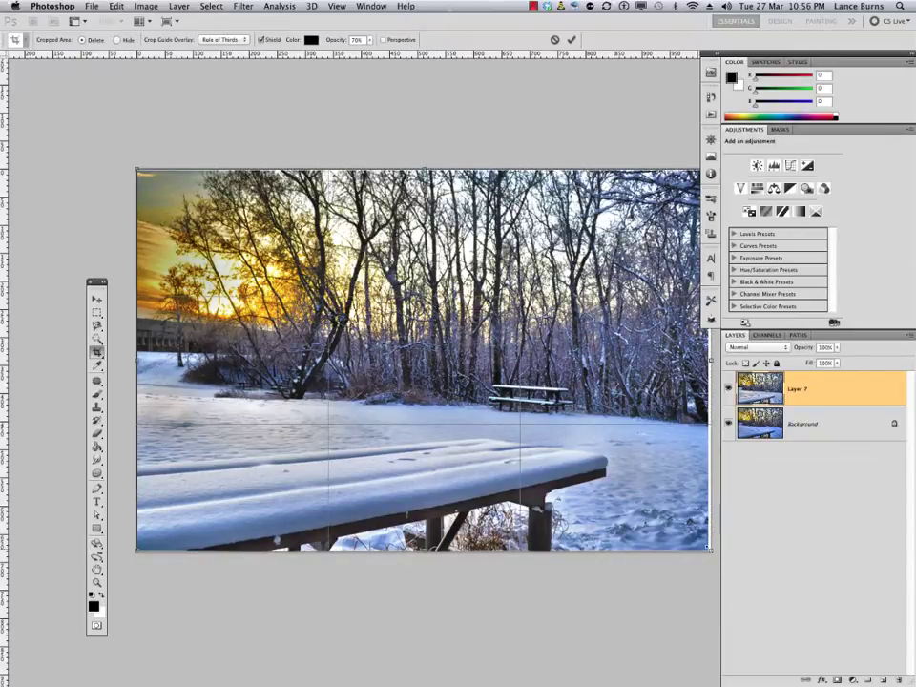
left_click_drag(710, 549, 706, 547)
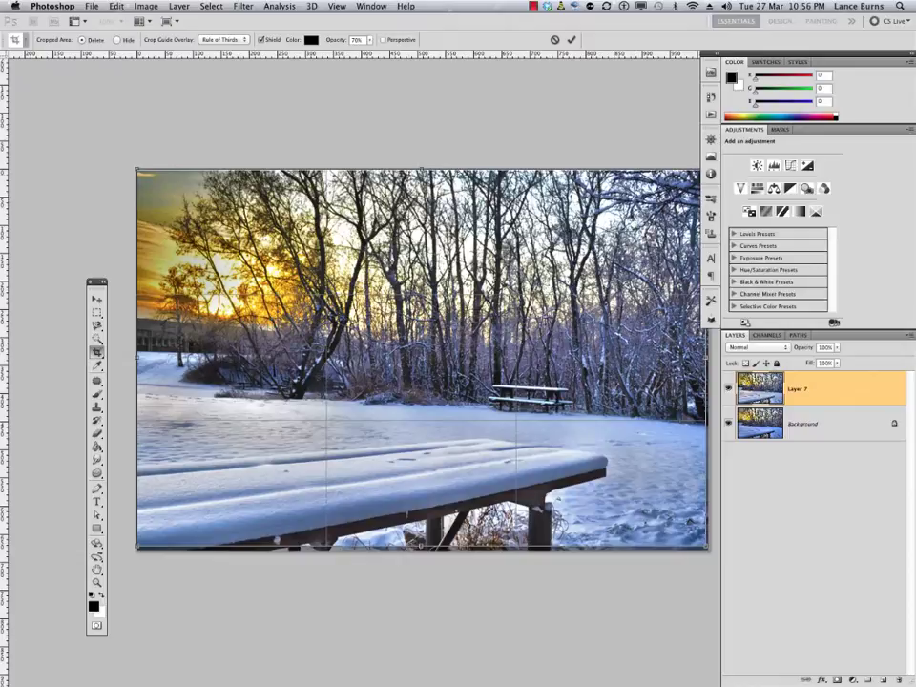
left_click_drag(422, 168, 422, 174)
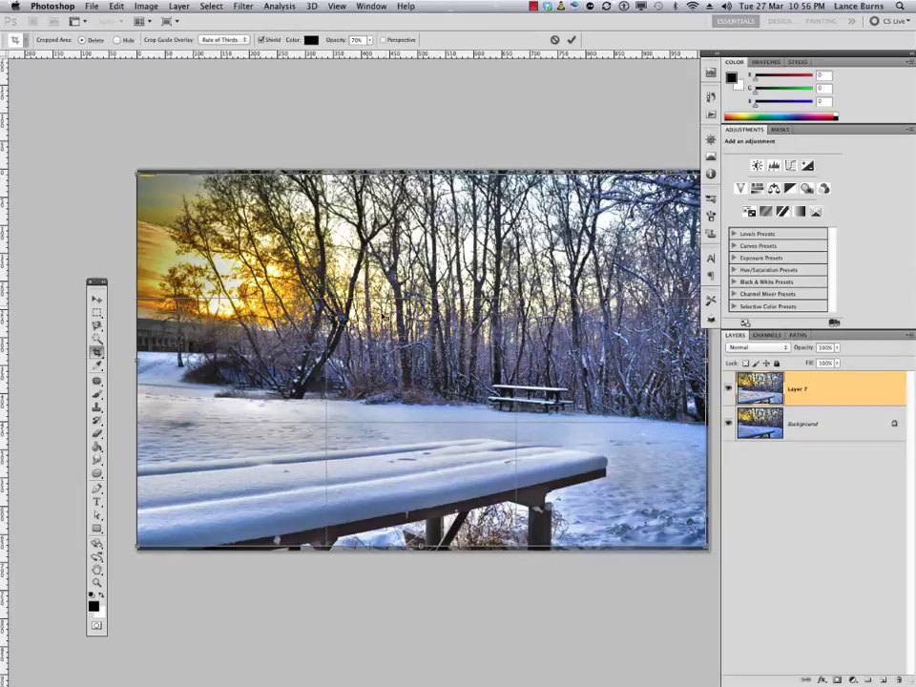
left_click_drag(422, 173, 427, 175)
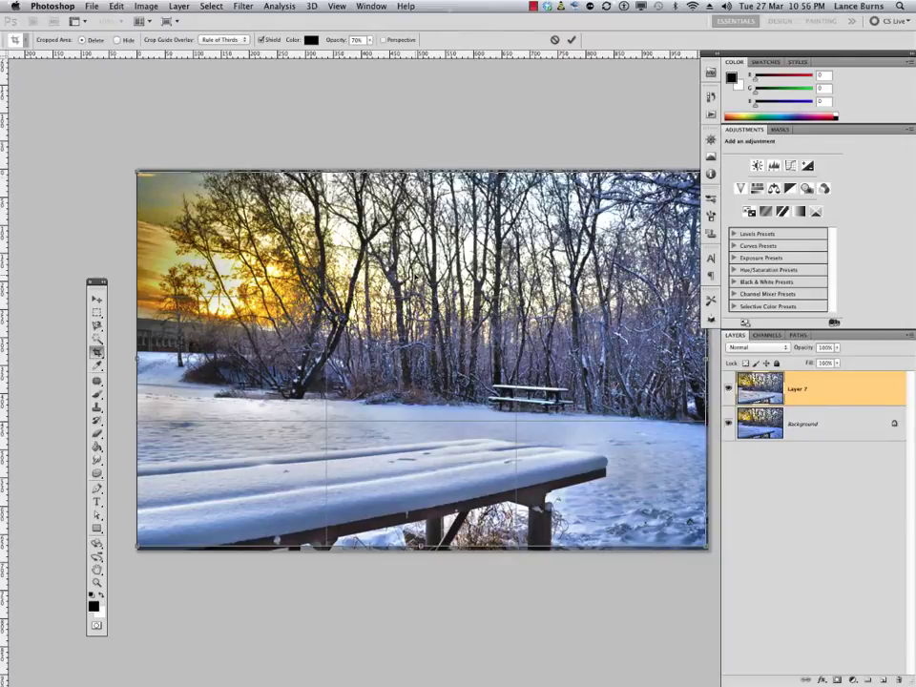
key("Return")
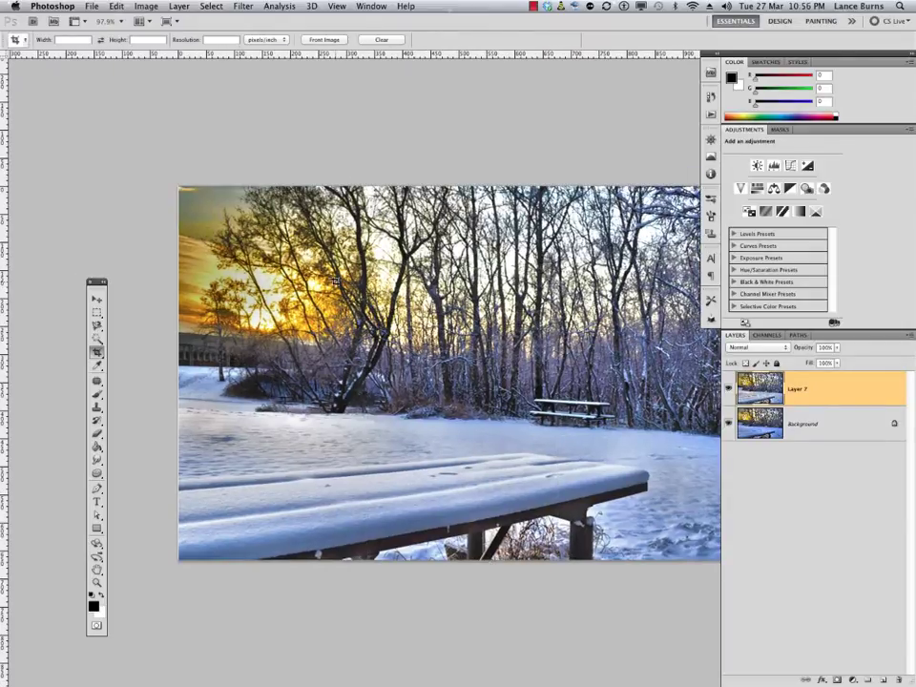
Crop a thin strip off the photo's left edge
left_click_drag(129, 180, 784, 661)
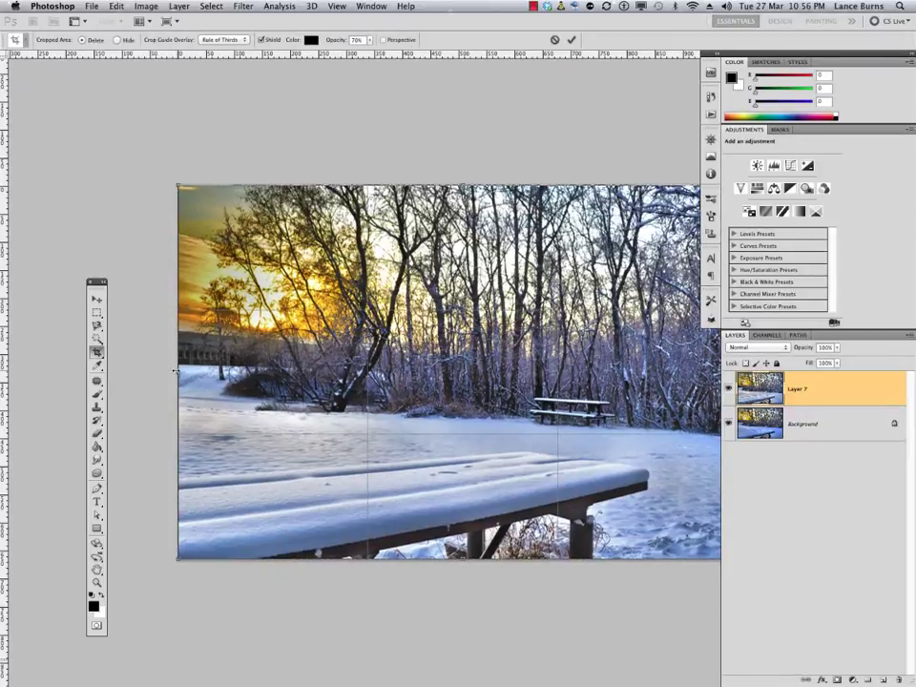
mouse_move(176, 371)
left_mouse_down()
mouse_move(186, 373)
mouse_move(179, 382)
left_mouse_up()
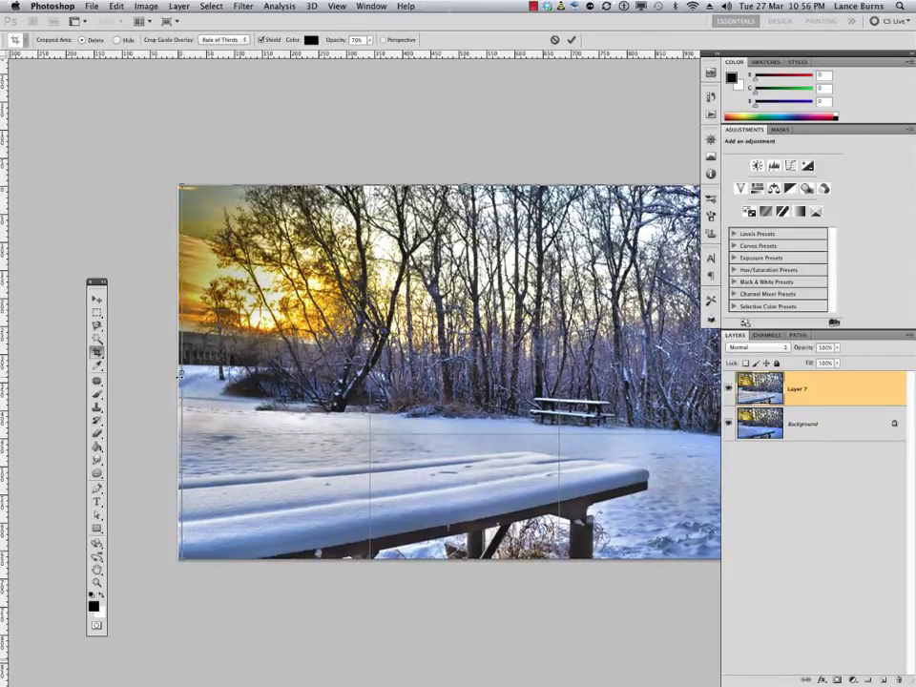
key("Return")
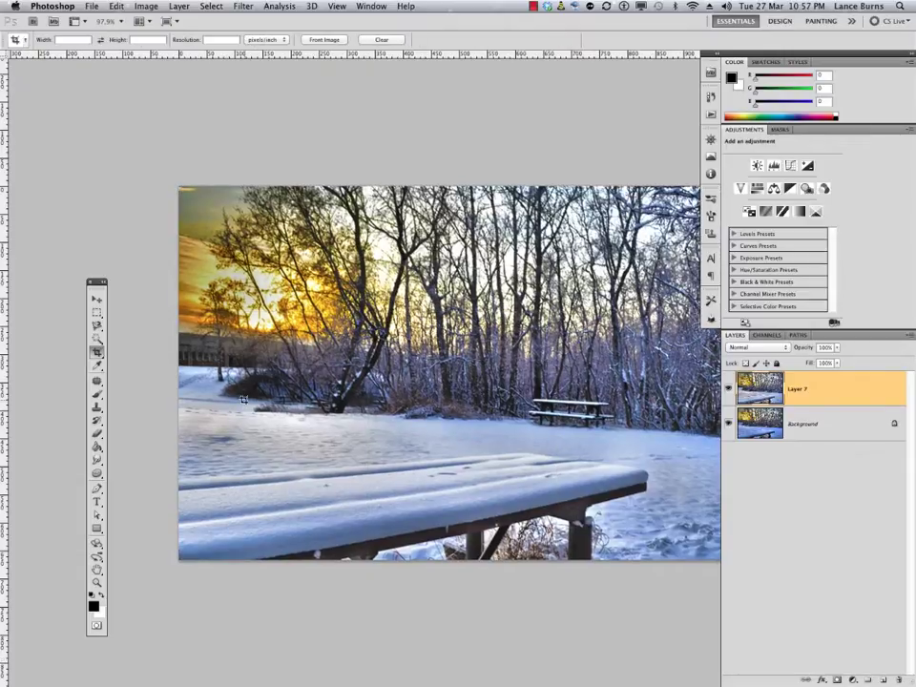
Review the cropped photo fitted to the full screen with the panels hidden, and restore the panels
left_click_drag(564, 439, 475, 432)
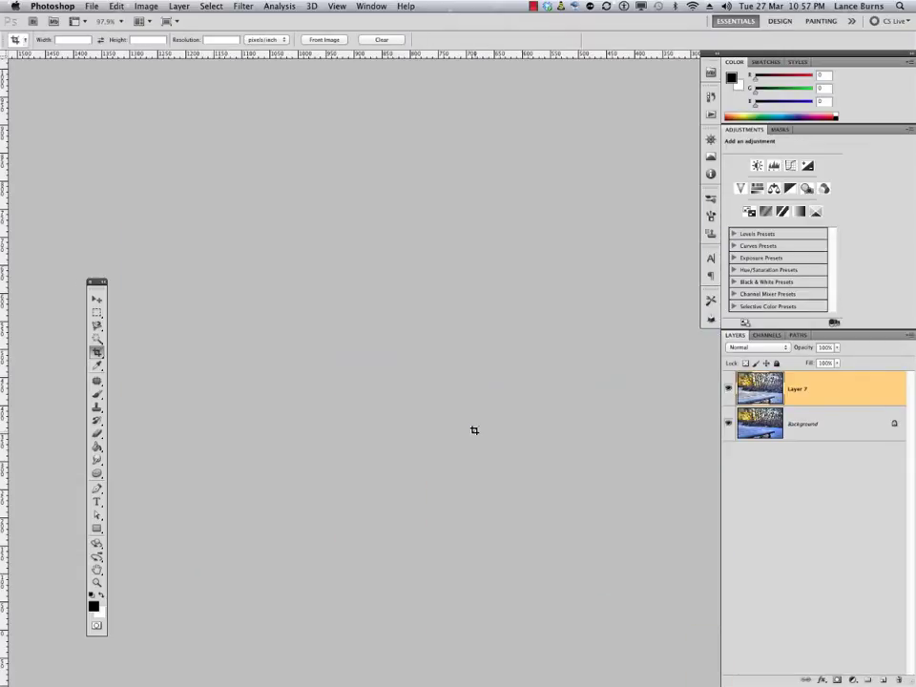
key("f")
key("Tab")
key("super+0")
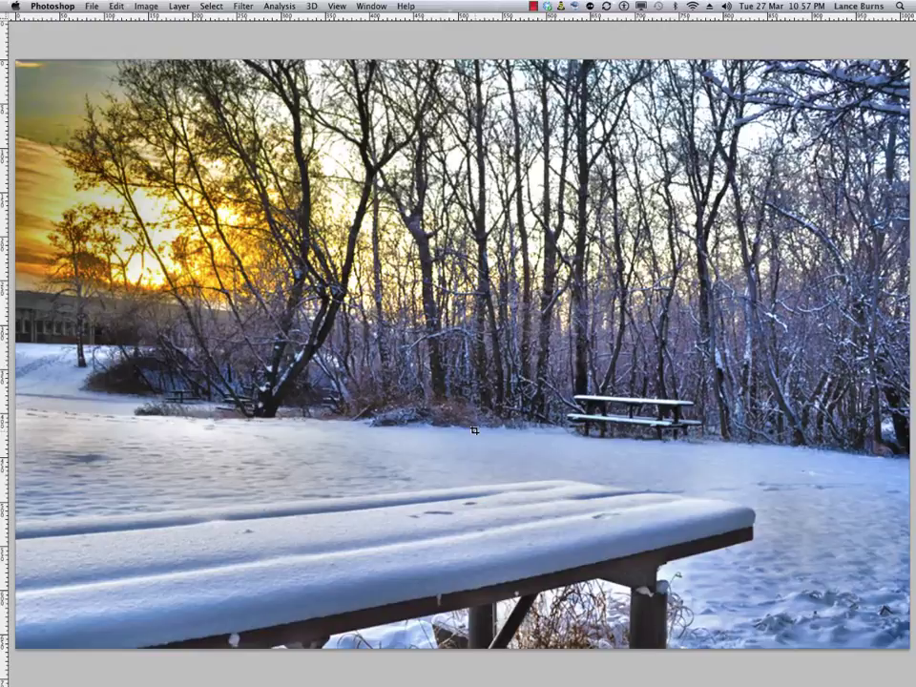
key("Tab")
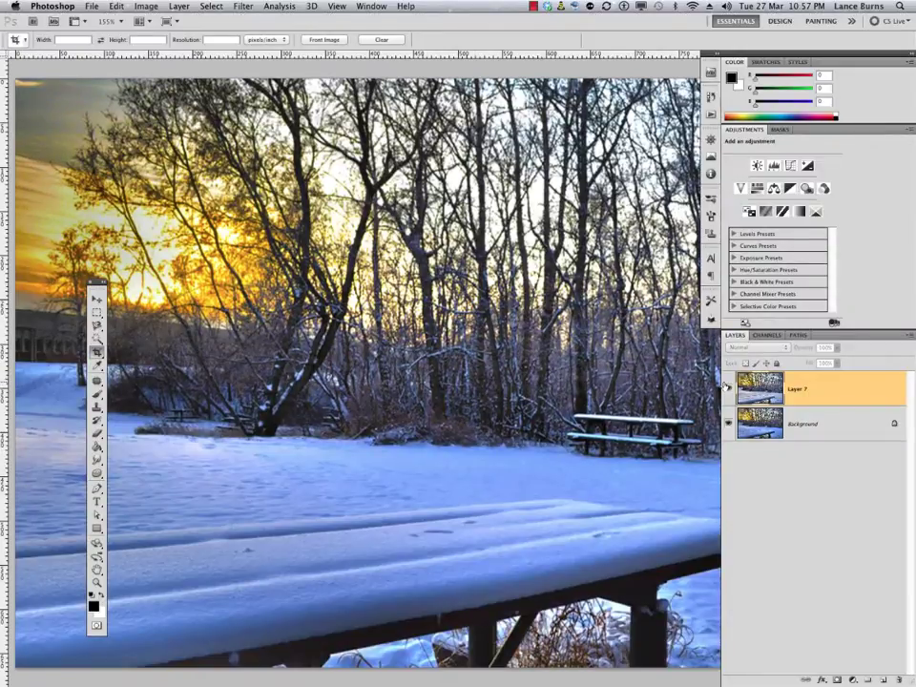
Toggle Layer 7's visibility to compare the cropped photo before and after enhancement, including at 100% zoom
left_click(729, 389)
left_click(728, 389)
left_click(727, 387)
left_click(727, 388)
left_click(727, 388)
key("super+minus")
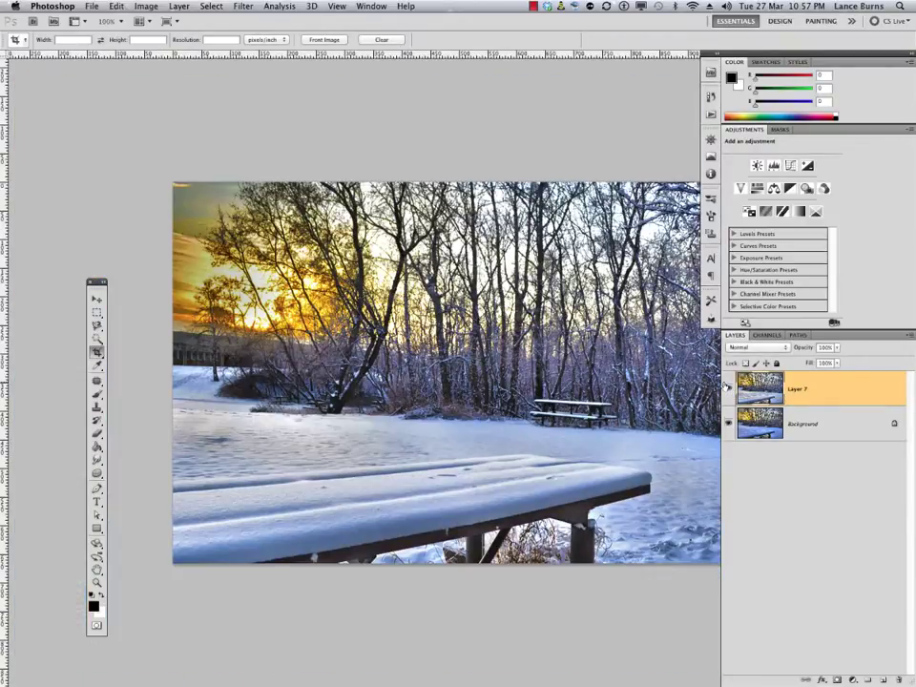
left_click_drag(670, 390, 628, 392)
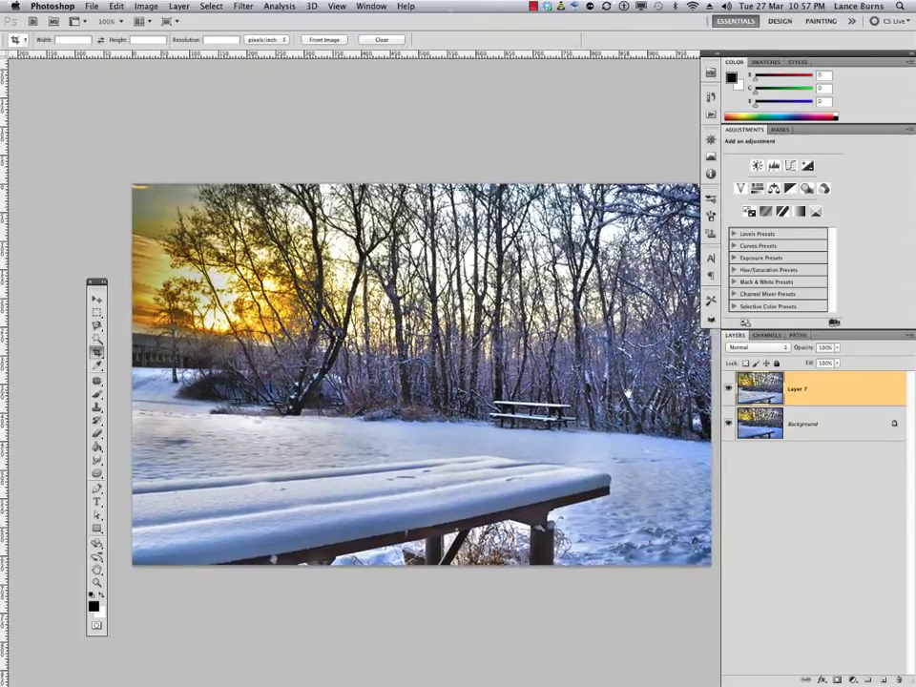
left_click(729, 389)
left_click(729, 389)
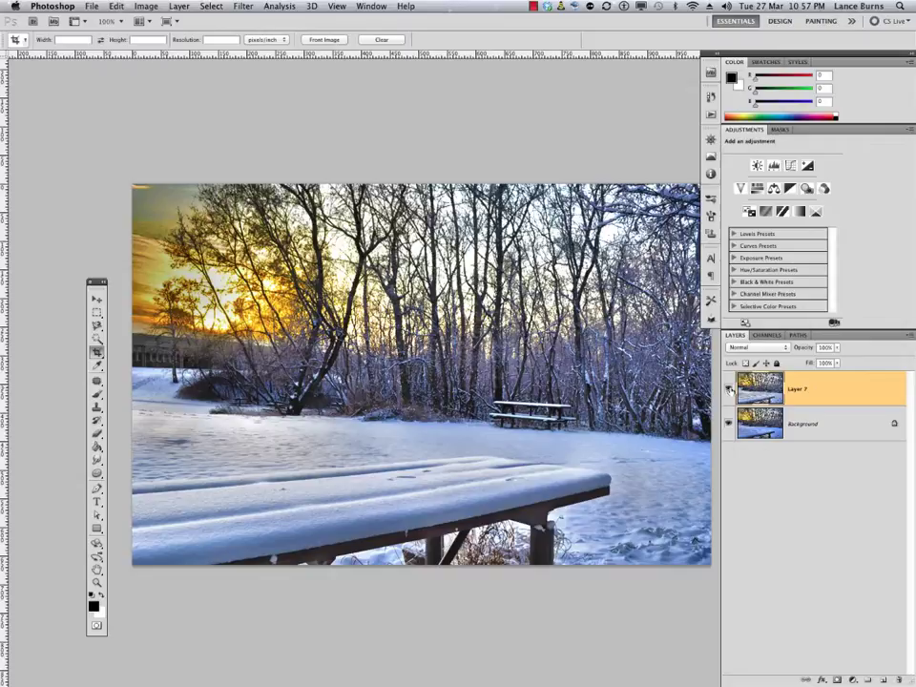